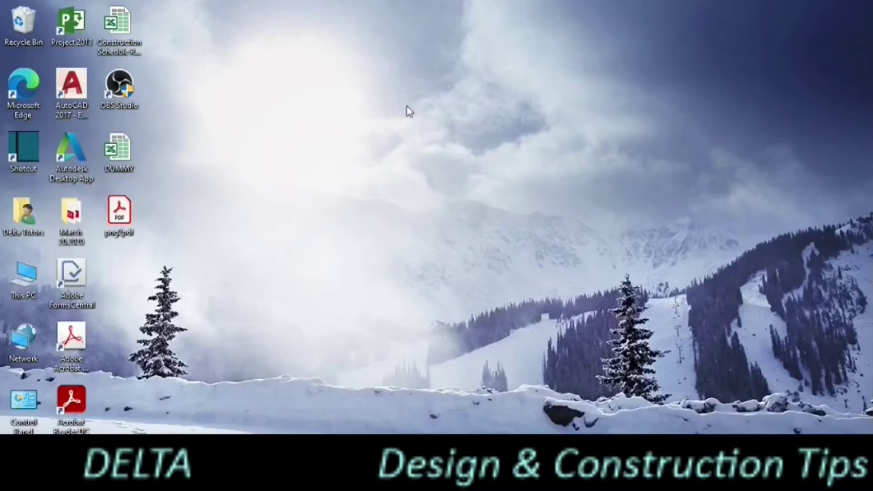
Launch Microsoft Project 2013 and create a new blank project.
double_click(72, 34)
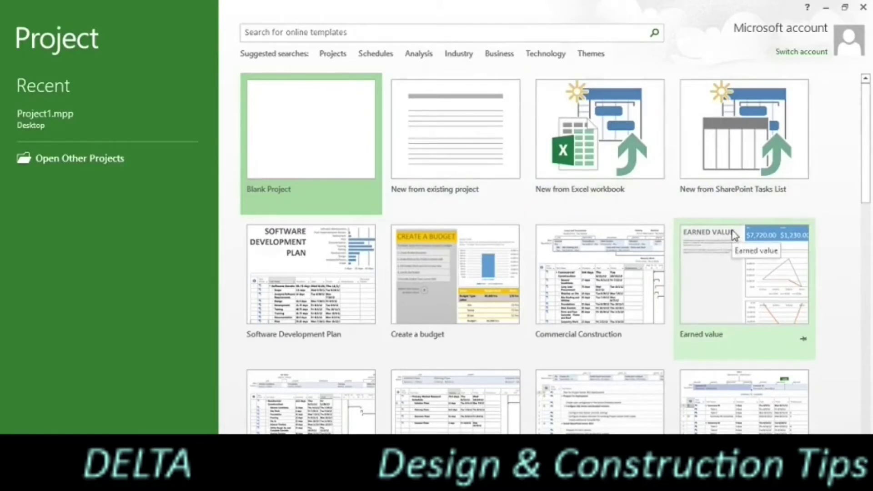
left_click(299, 161)
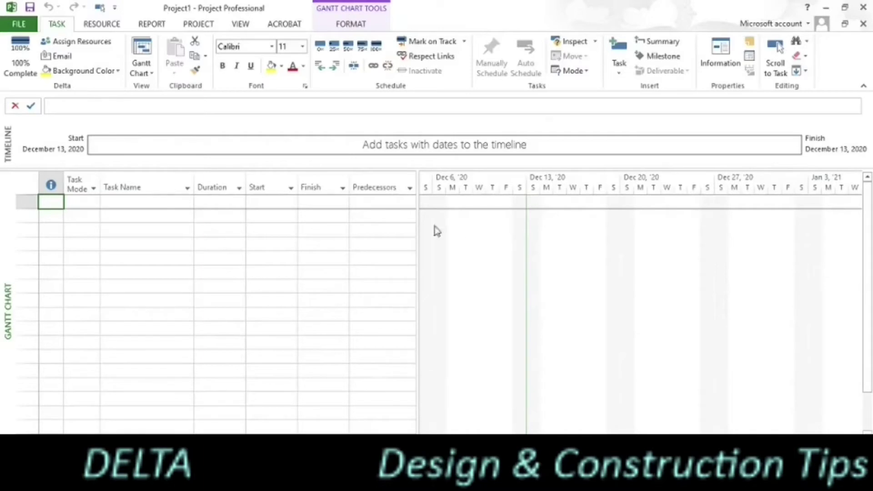
left_click_drag(219, 187, 39, 200)
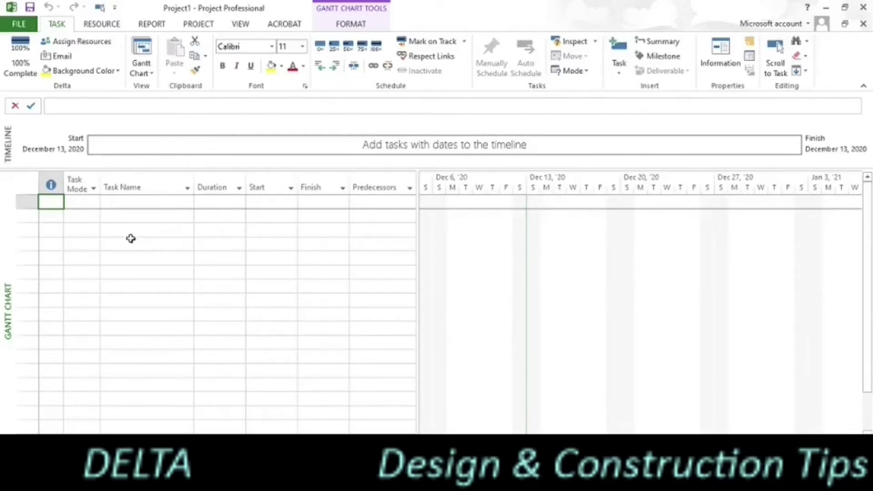
Open the general project options, review the available ScreenTip styles and close the options without changing them.
left_click(29, 30)
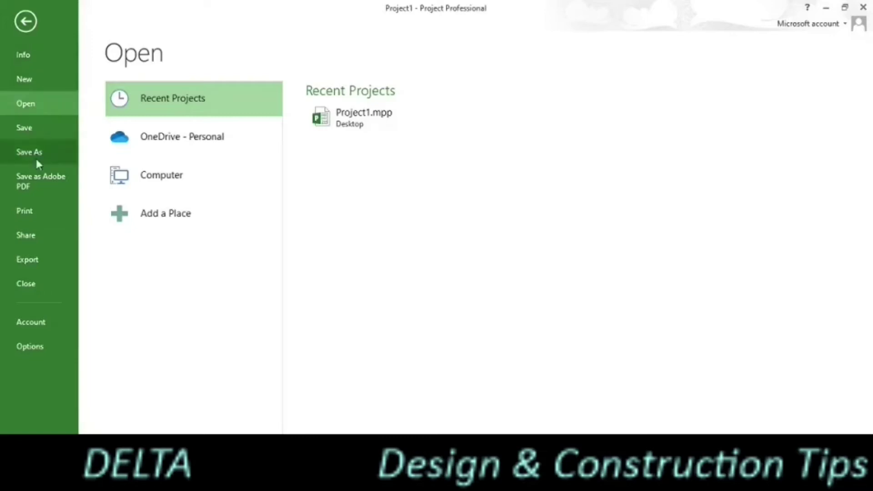
left_click(52, 347)
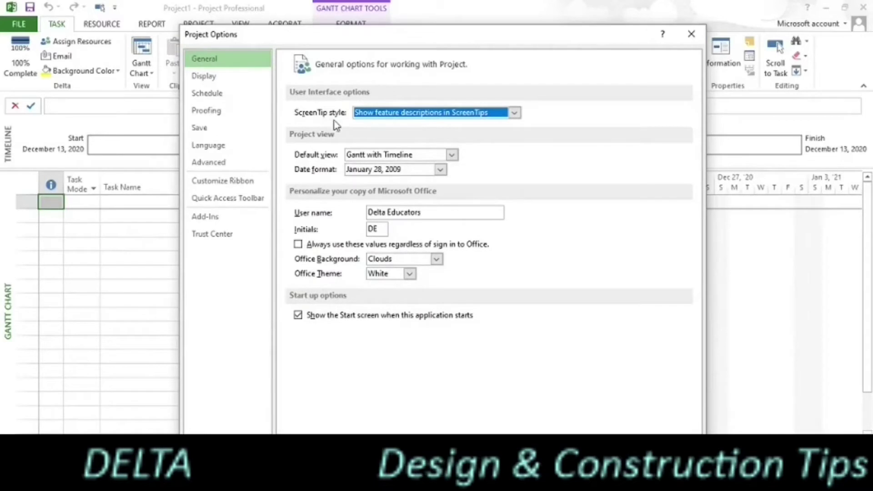
left_click(515, 113)
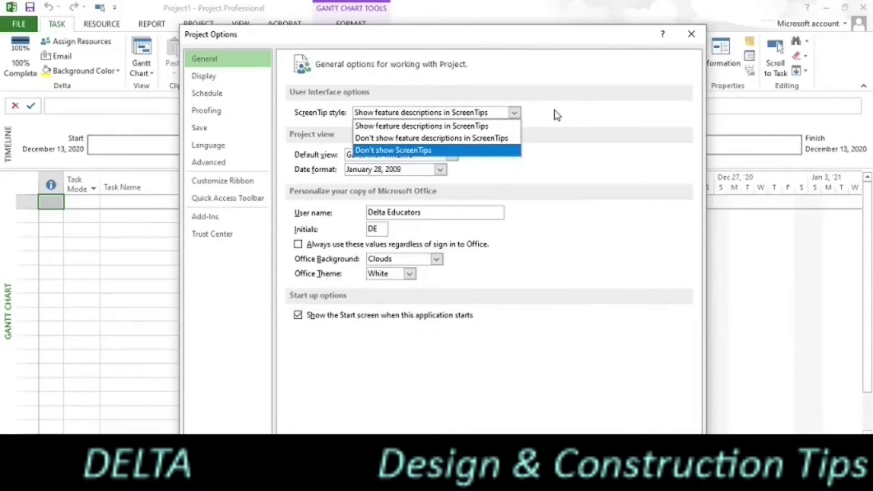
key("Escape")
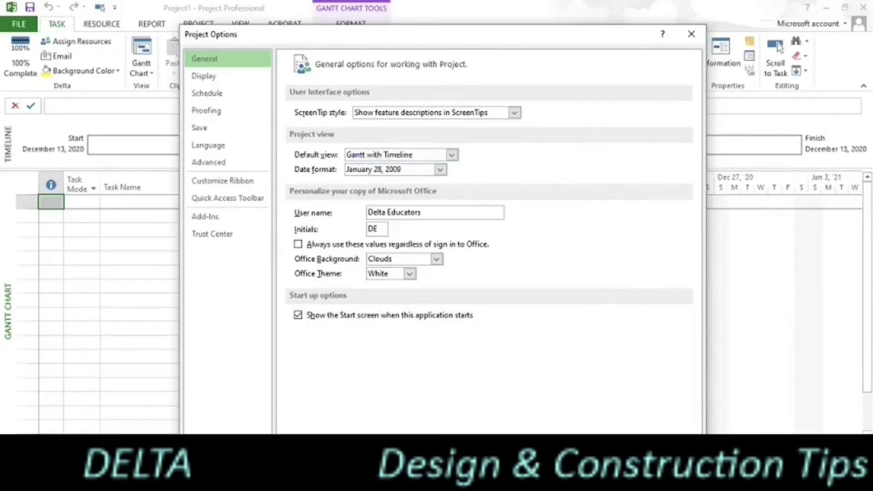
key("Escape")
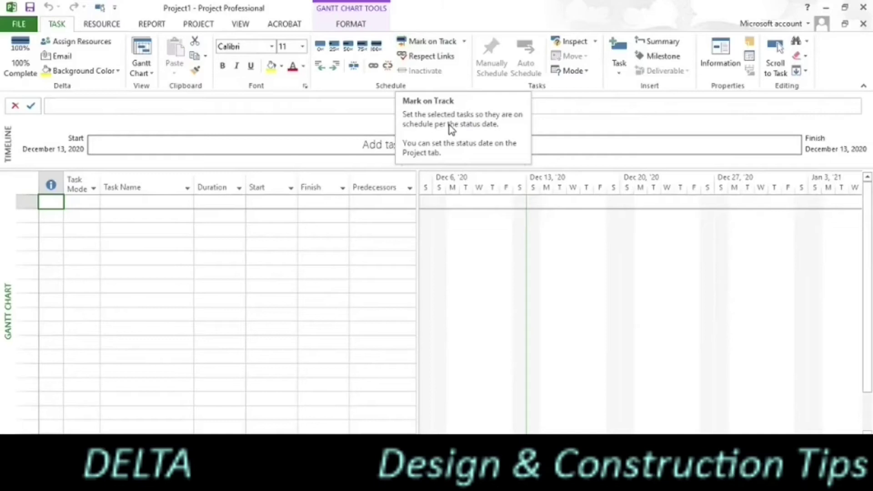
Set the ScreenTip style to "Don't show feature descriptions in ScreenTips" in the general options and apply it.
left_click(21, 25)
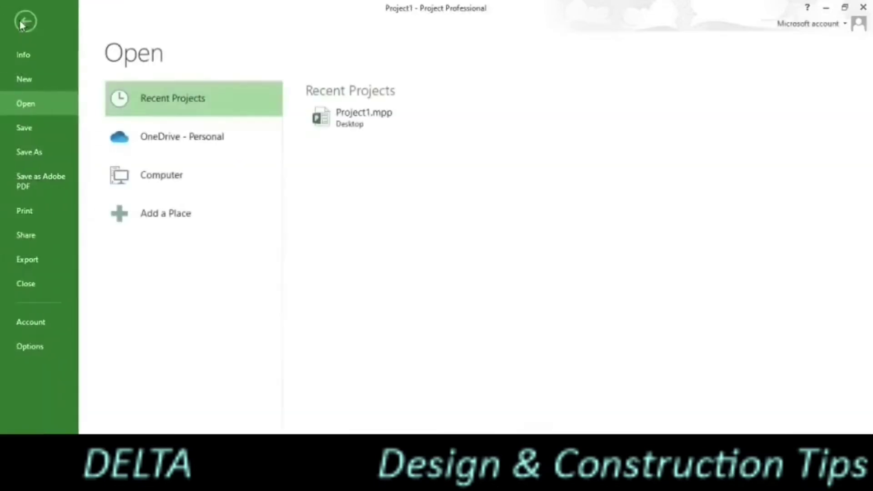
left_click(25, 346)
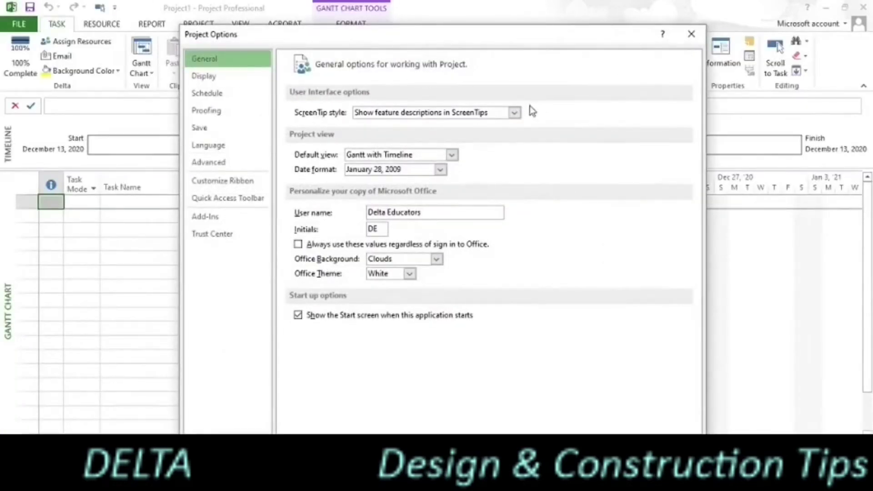
left_click(515, 113)
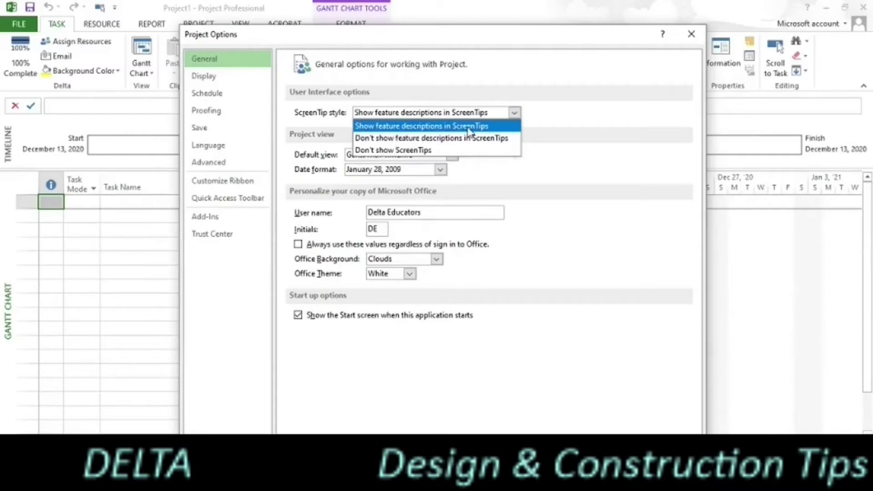
left_click(446, 138)
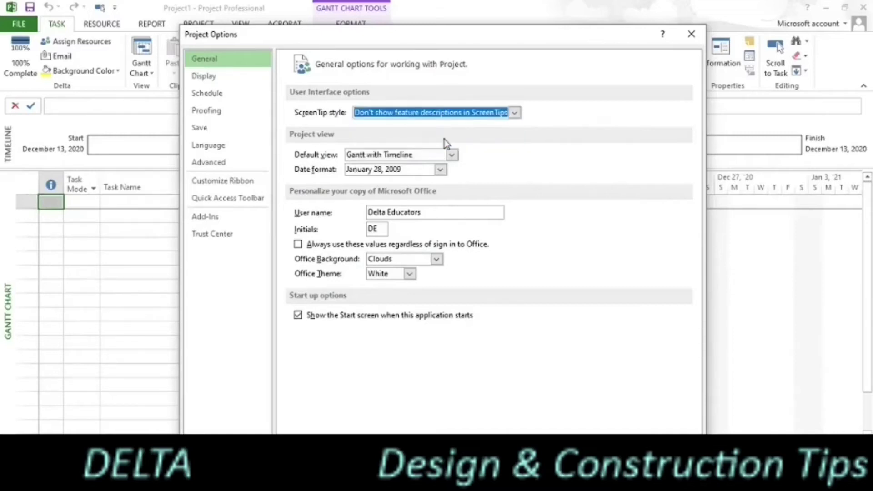
key("Return")
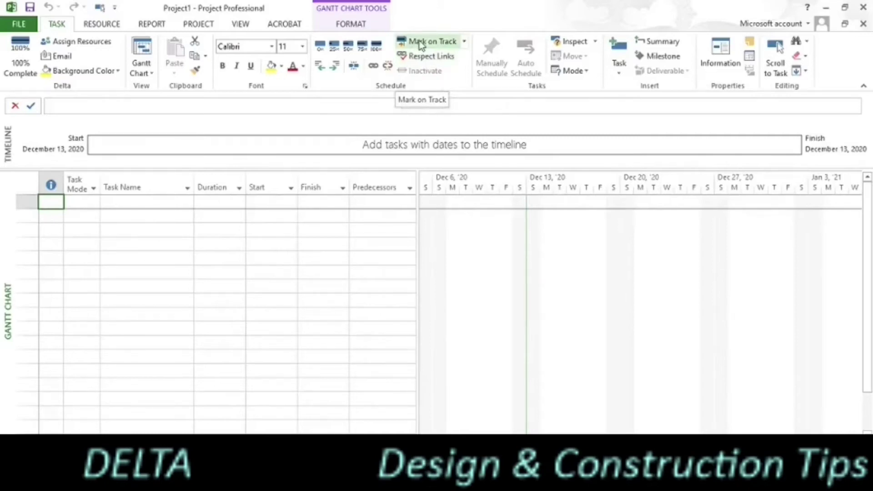
Set the ScreenTip style back to "Show feature descriptions in ScreenTips" and apply it.
left_click(10, 26)
left_click(26, 342)
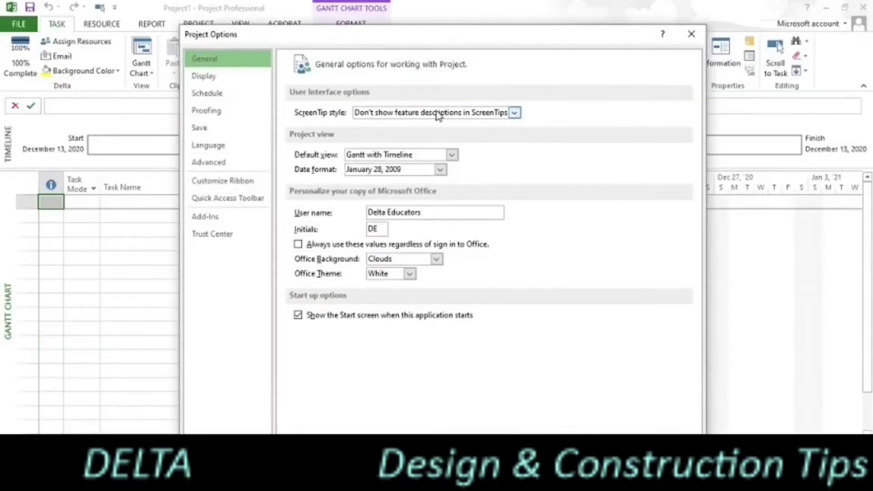
left_click(515, 113)
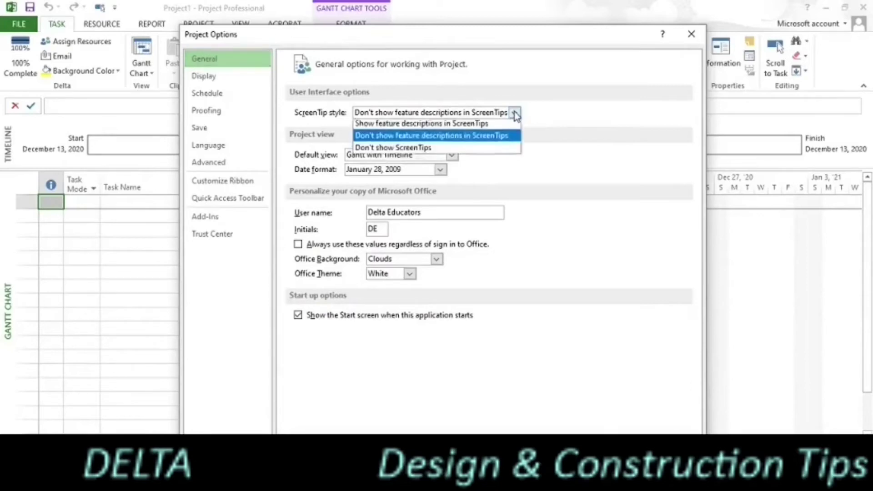
left_click(444, 130)
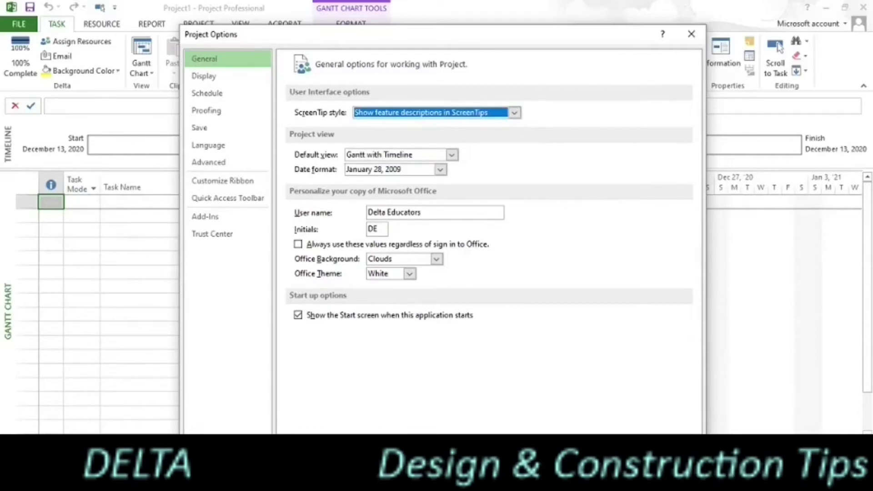
key("Return")
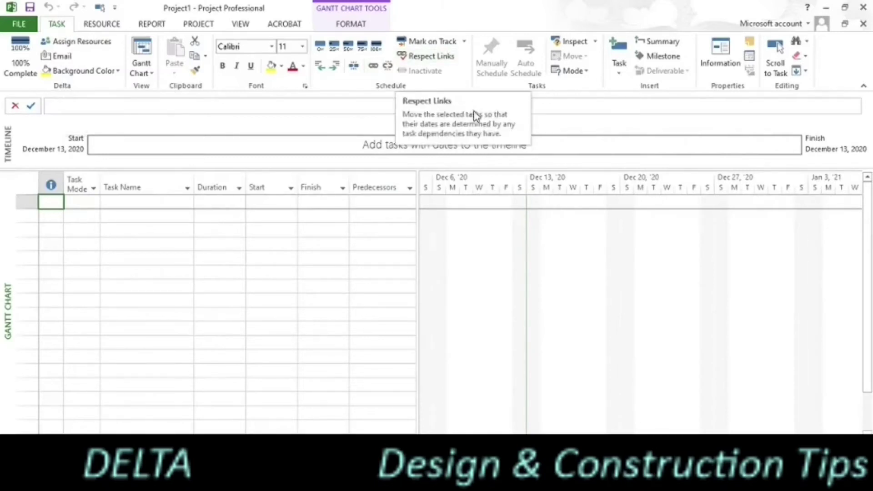
Reopen the general project options and review the ScreenTip style choices, leaving the selection as it is.
left_click(19, 26)
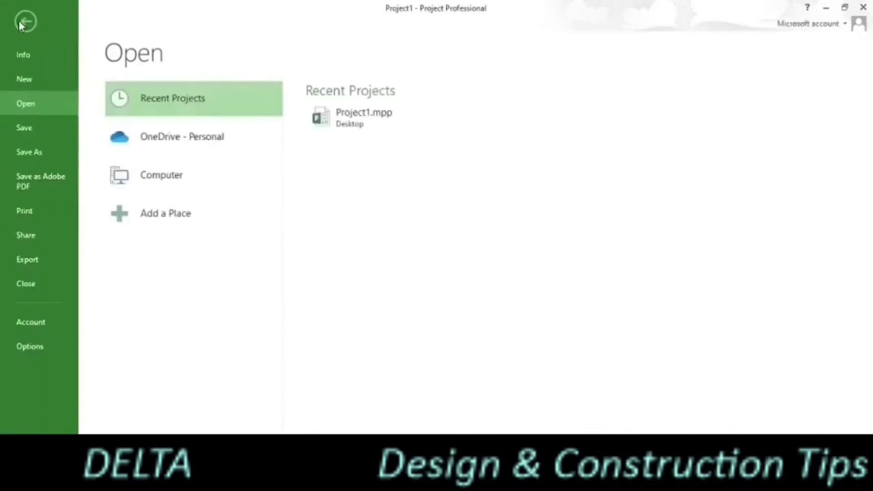
left_click(33, 347)
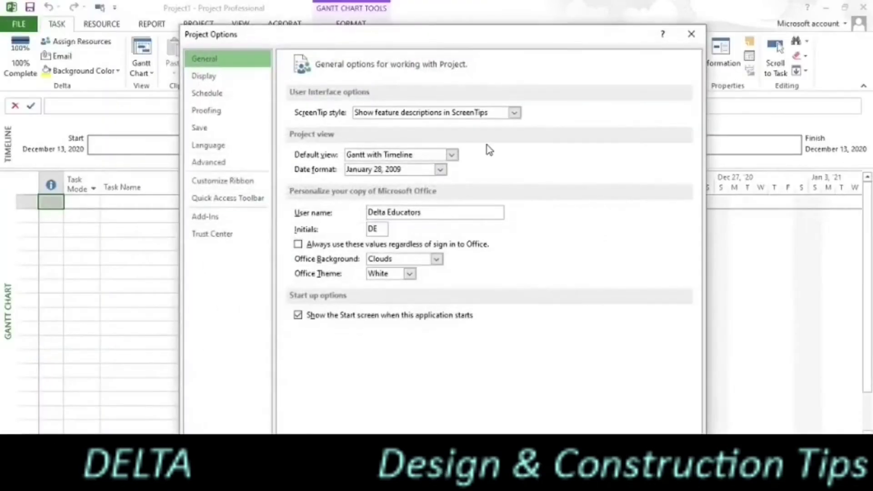
left_click(515, 113)
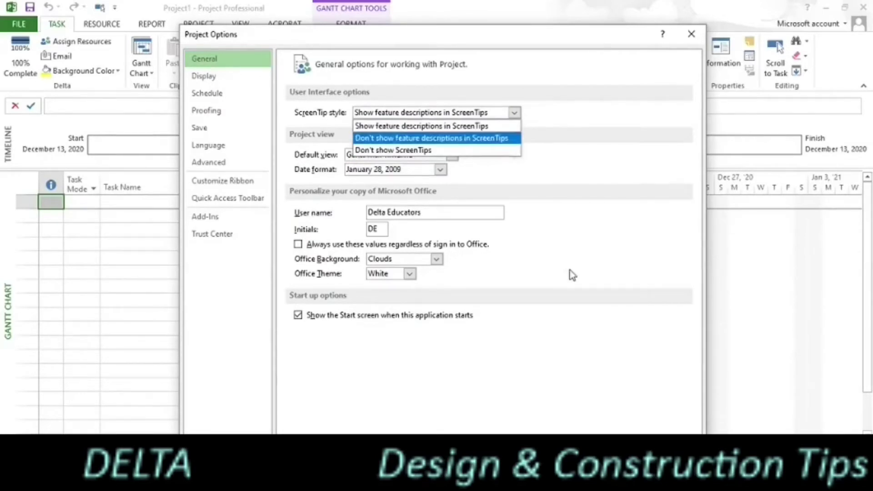
left_click(641, 156)
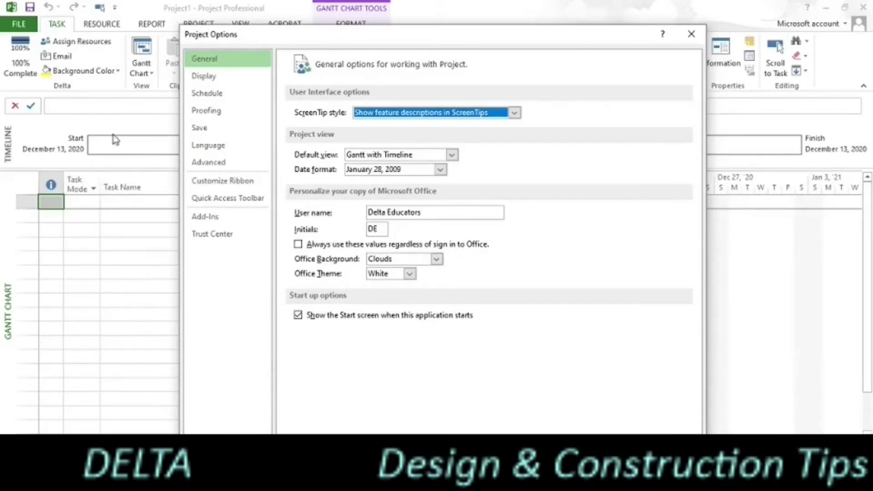
Choose Gantt with Timeline as the default project view and look through the available date formats.
left_click(452, 156)
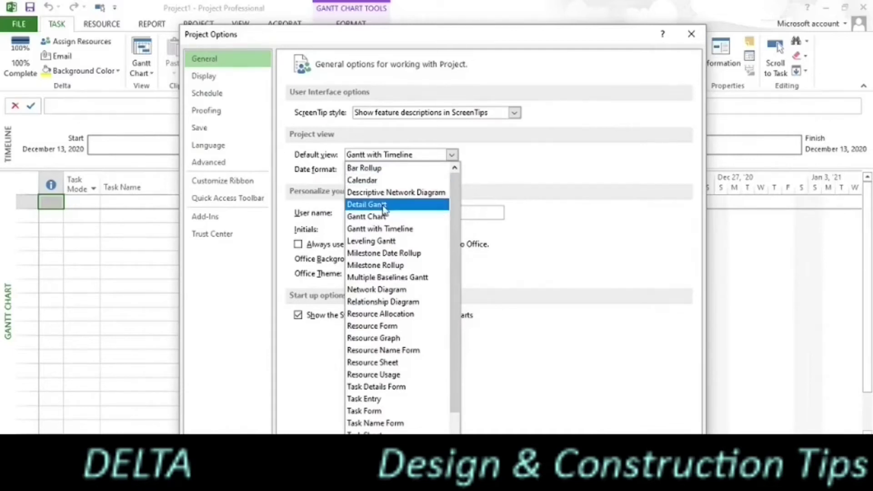
left_click(394, 228)
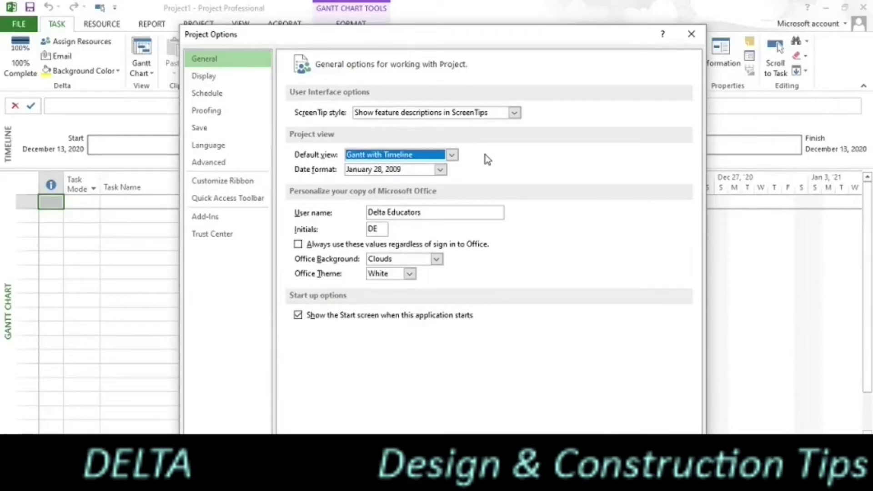
left_click(453, 155)
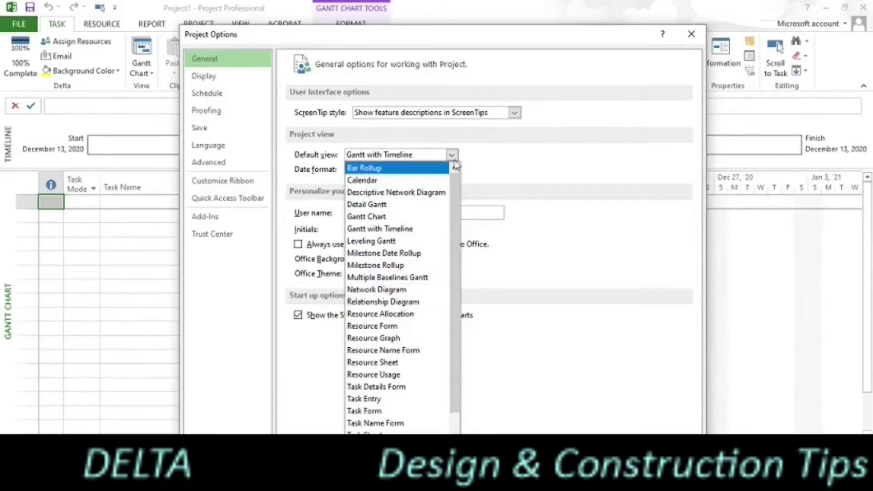
left_click(488, 164)
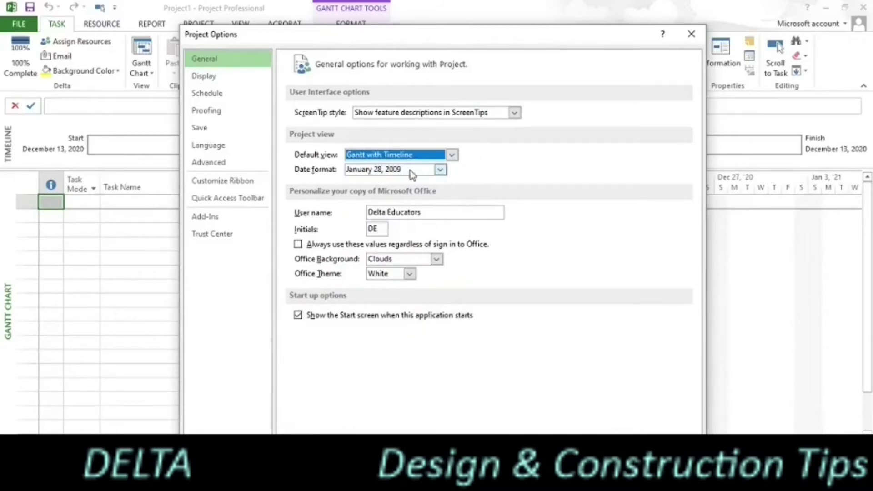
left_click(440, 170)
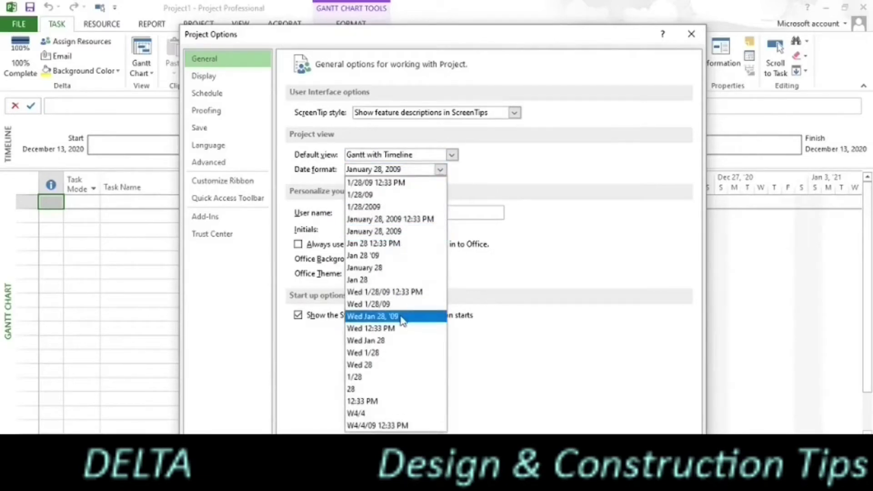
left_click(572, 245)
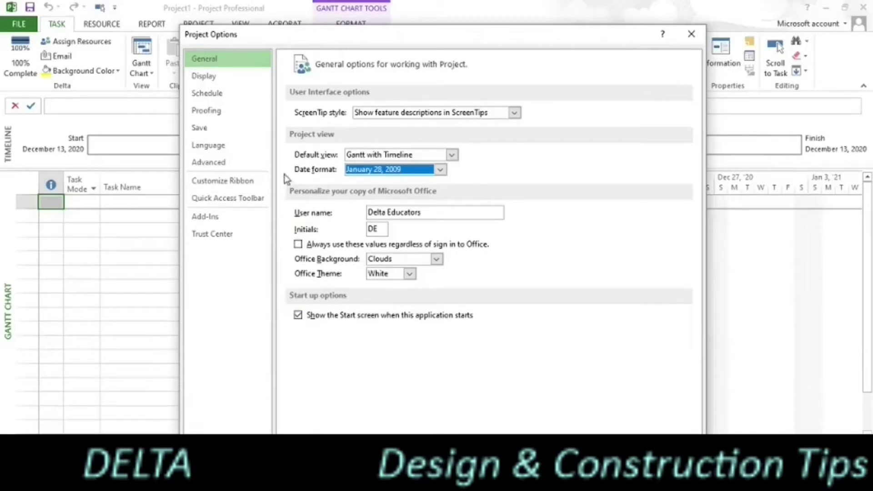
Go to the display options and review the available calendar types, keeping the Gregorian Calendar.
left_click(204, 76)
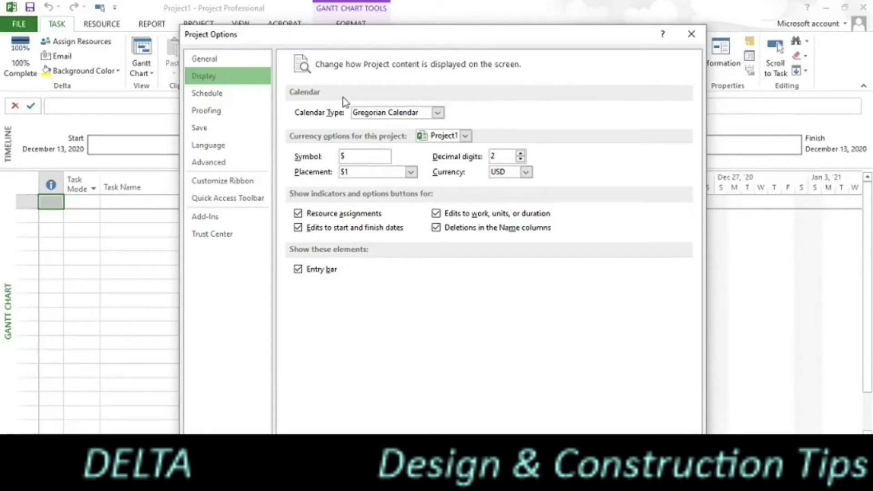
left_click(438, 112)
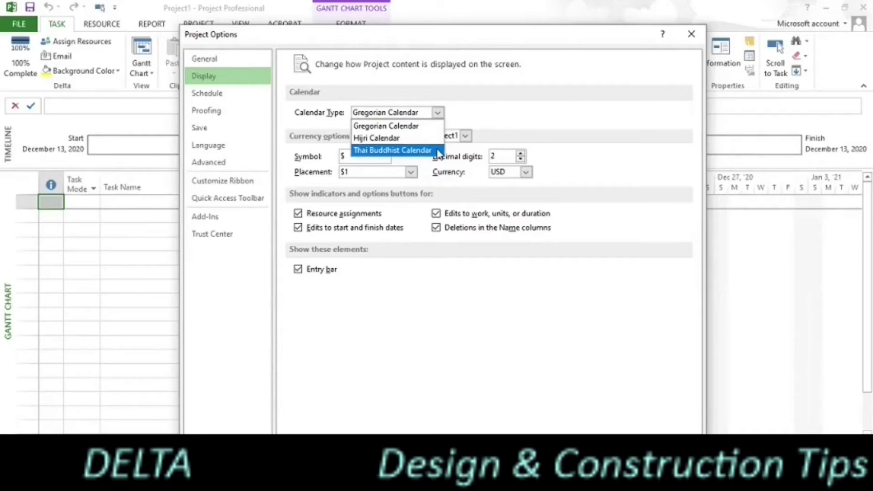
left_click(438, 114)
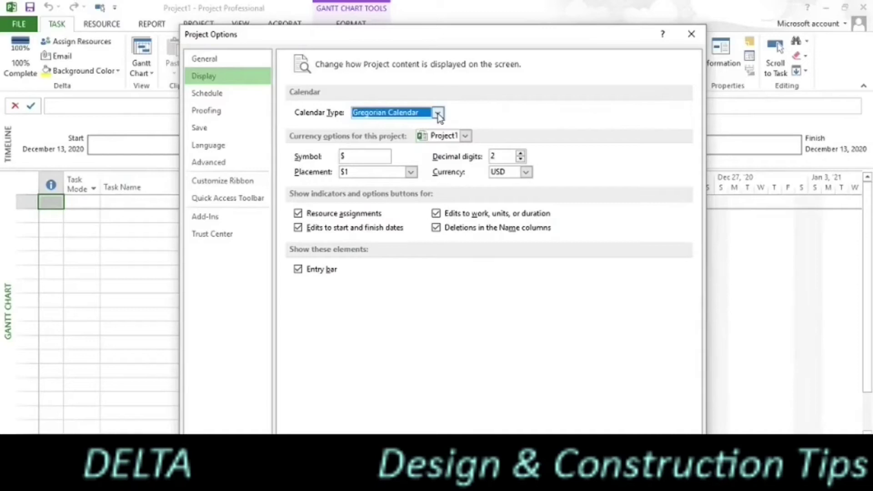
Set Project1's currency to PKR, review the symbol placement choices, and keep Rs 1 placement with 2 decimal digits.
left_click(445, 141)
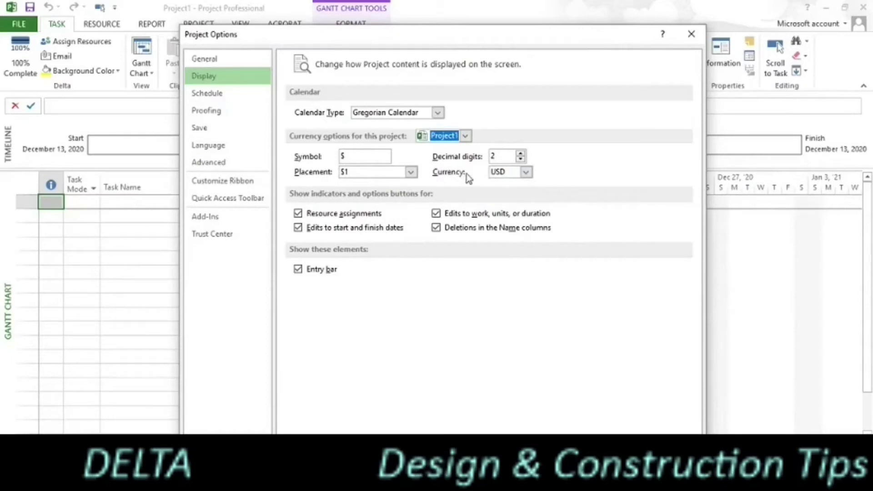
left_click(526, 172)
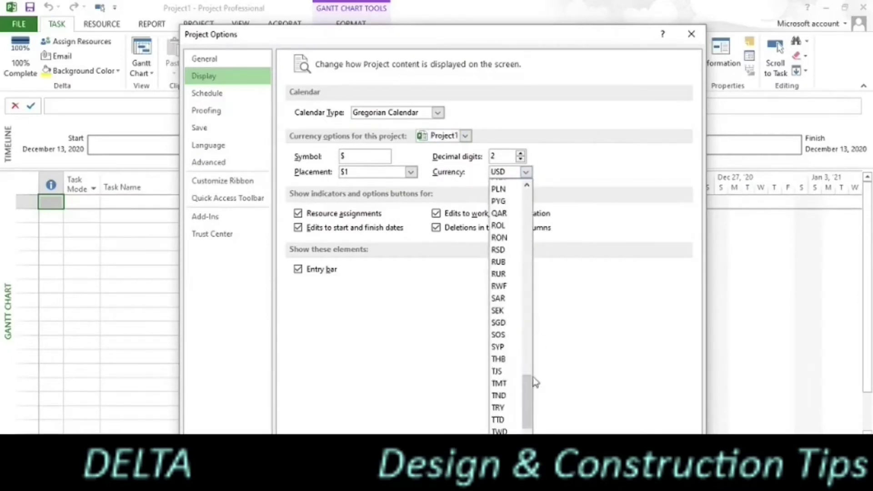
left_click_drag(529, 401, 529, 376)
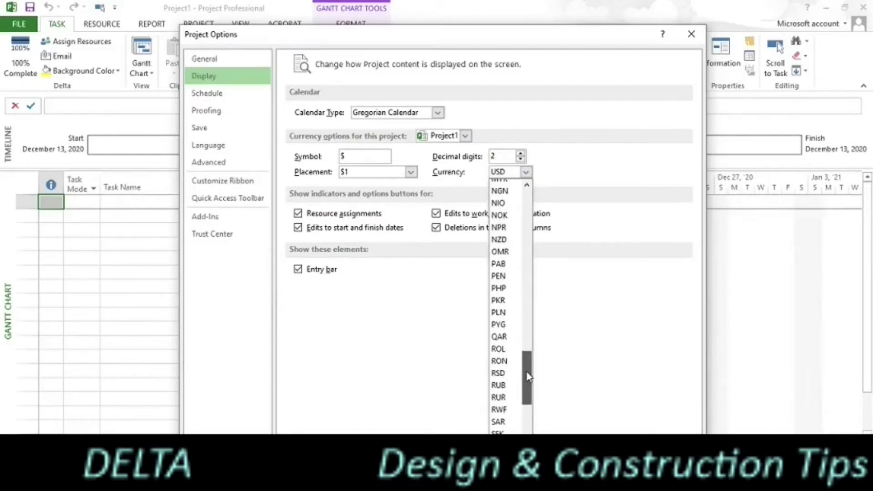
left_click(498, 301)
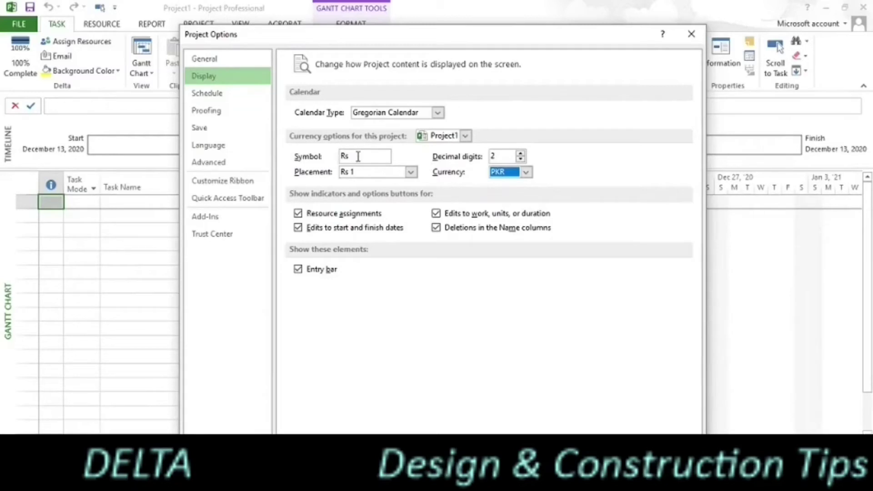
left_click(411, 172)
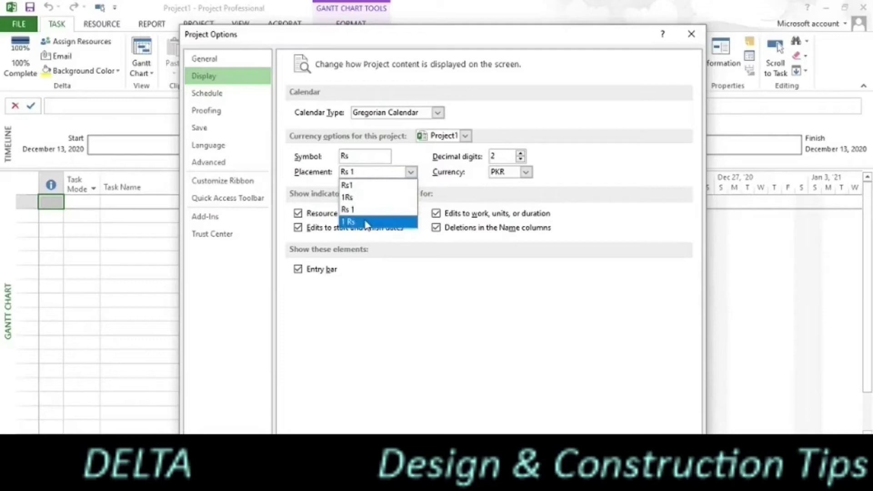
left_click(520, 161)
left_click(521, 156)
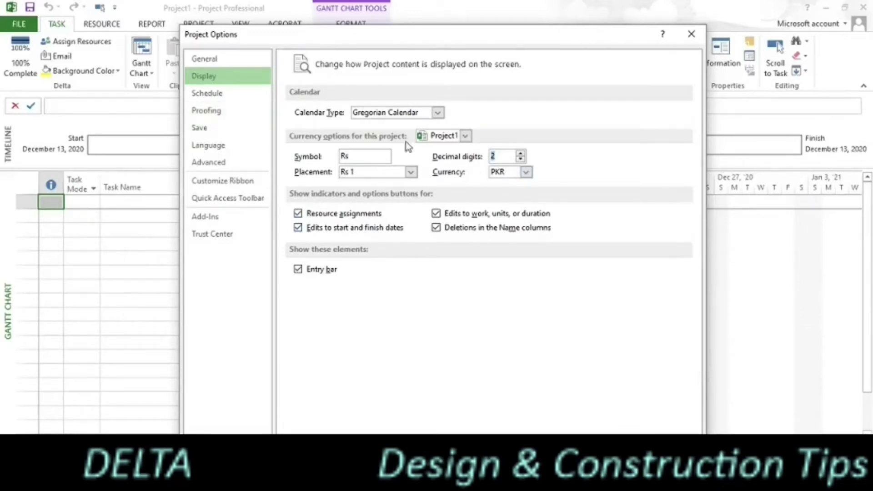
In the schedule options, keep the calendar options applied to Project1 and make the week start on Monday.
left_click(192, 94)
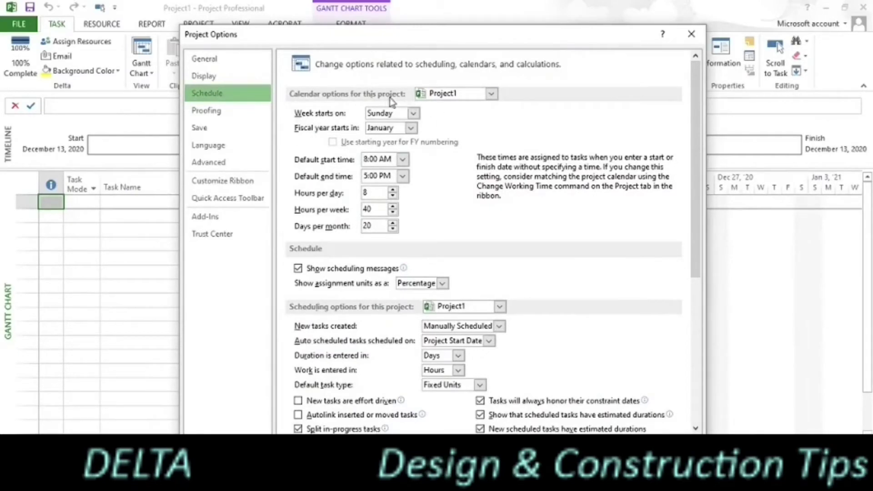
left_click(492, 94)
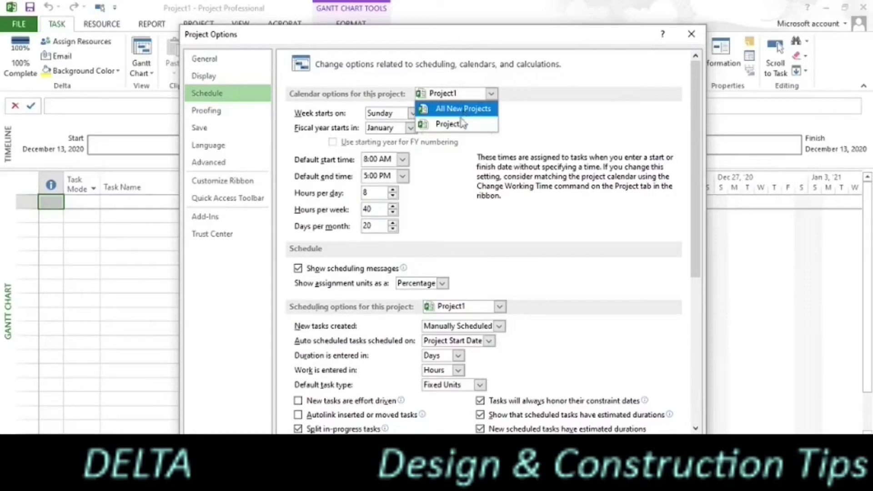
left_click(462, 125)
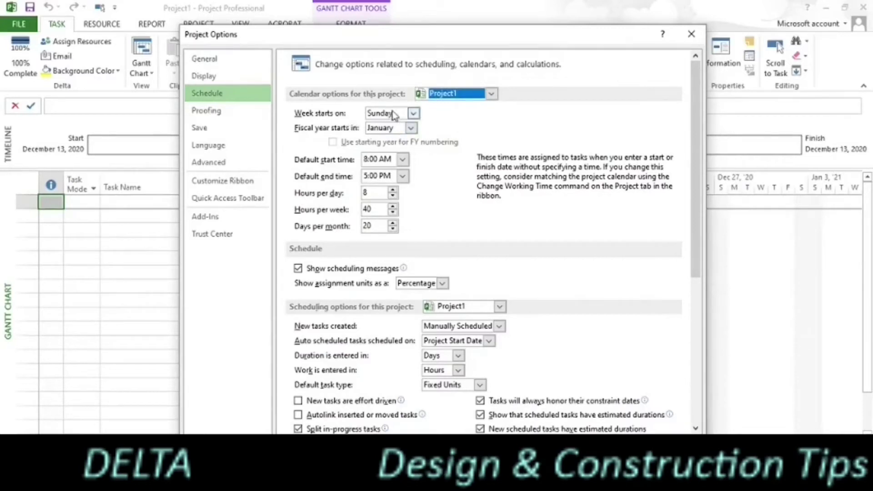
left_click(414, 114)
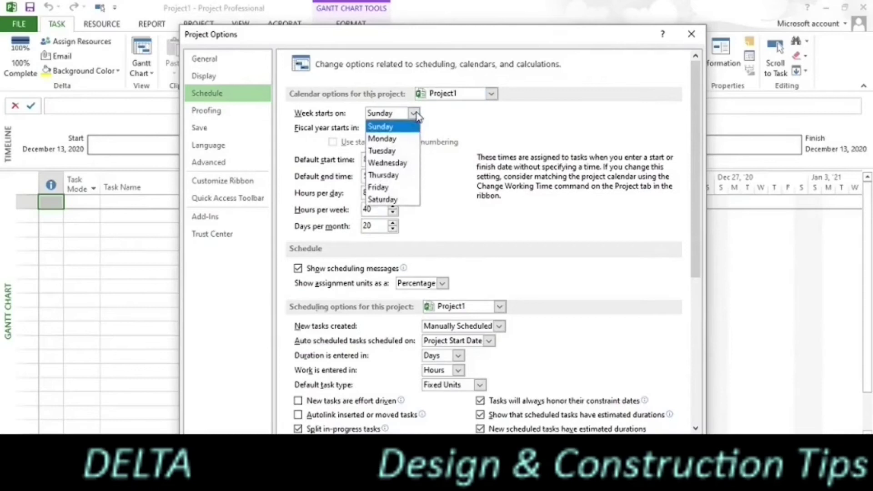
left_click(394, 138)
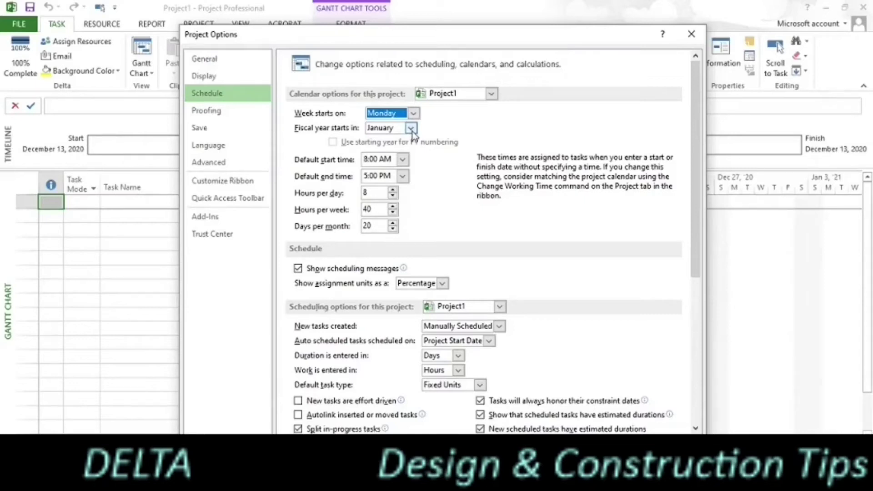
Try a default start time of 7:00 AM and set it back to 8:00 AM, keeping 8 hours per day.
left_click(402, 160)
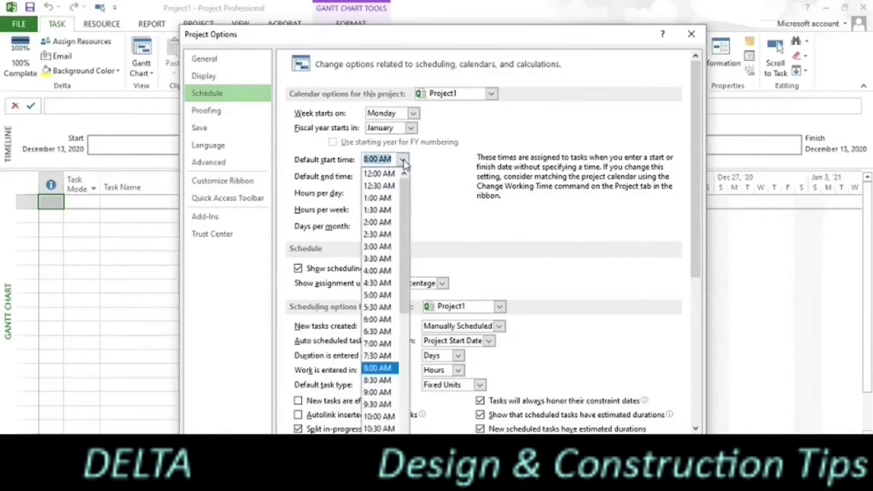
left_click(370, 348)
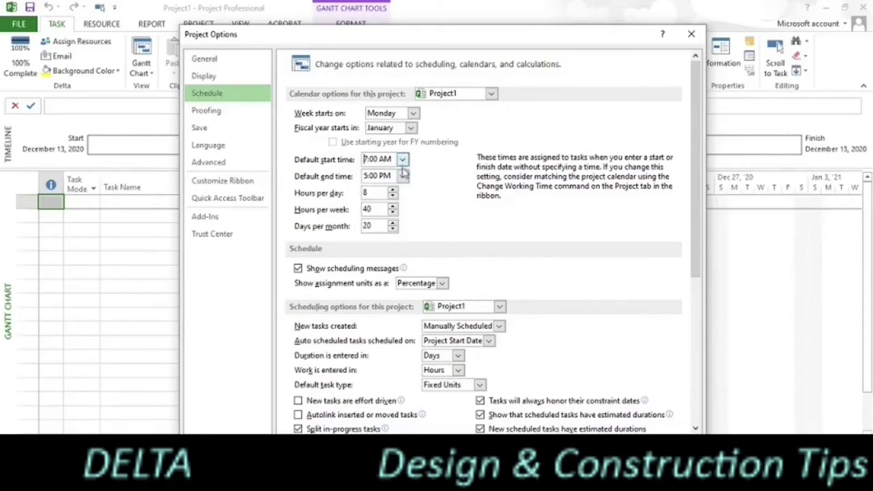
left_click(394, 193)
left_click(403, 159)
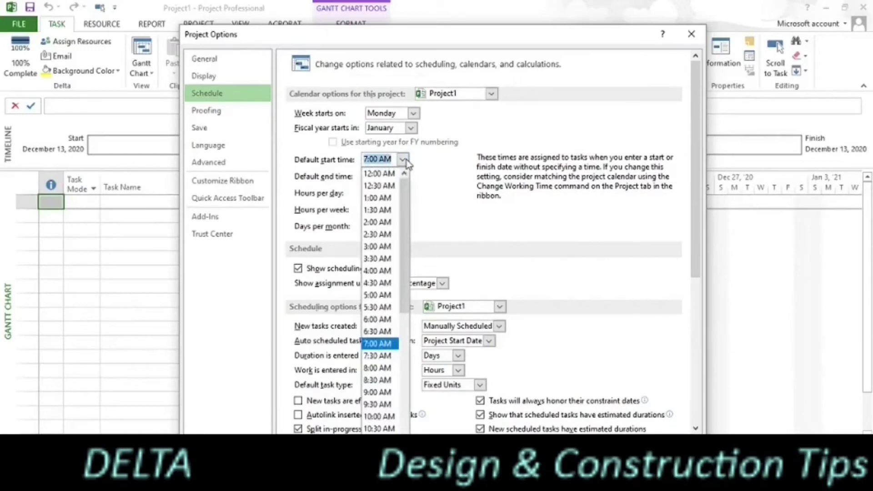
left_click(371, 370)
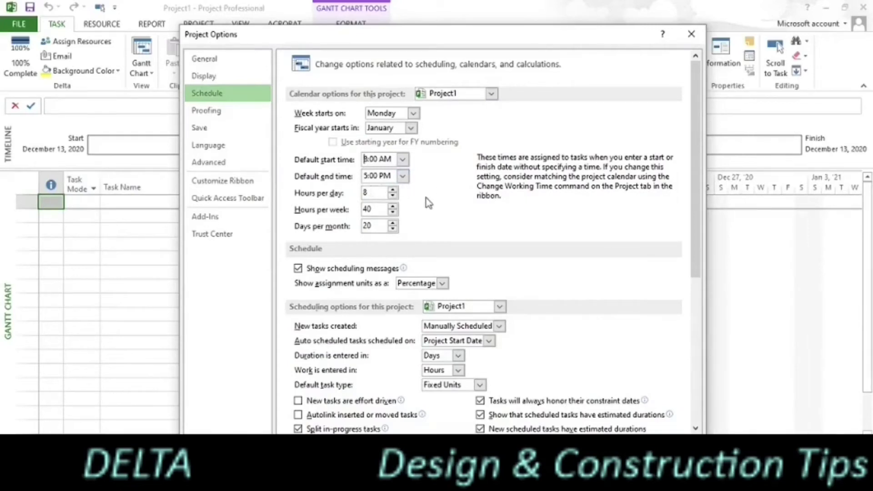
Set the hours per week to 48 and keep assignment units shown as Percentage.
left_click(393, 206)
left_click(442, 284)
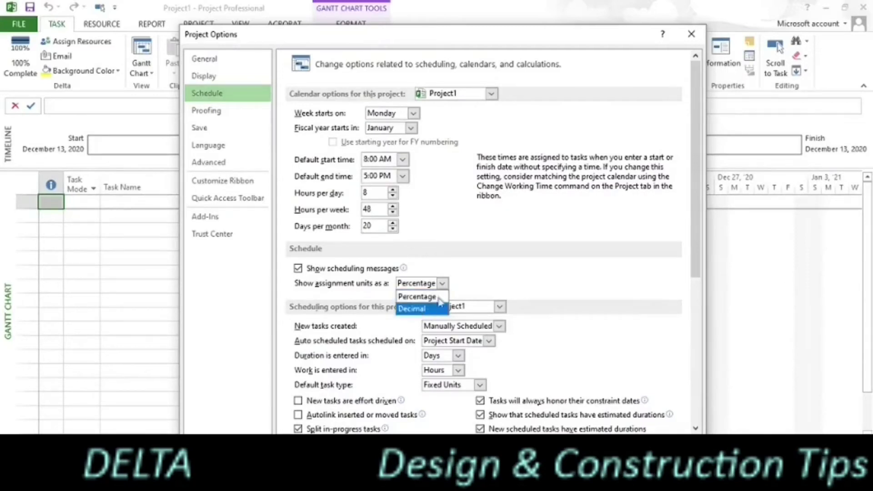
left_click(525, 273)
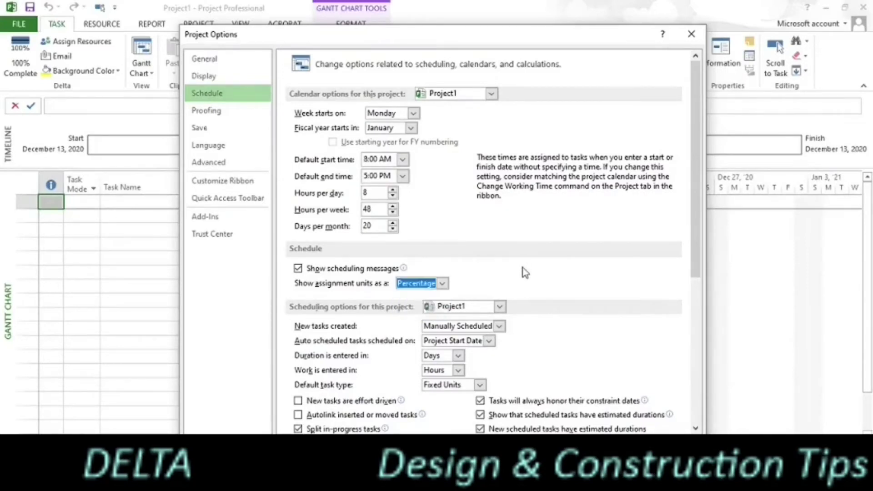
Keep the scheduling options applied to Project1 and review the remaining schedule settings and the proofing options.
left_click(500, 307)
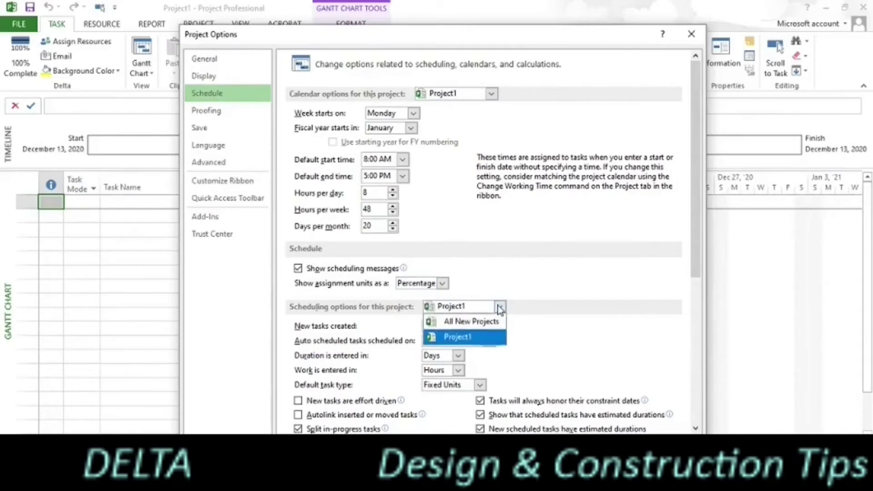
left_click(470, 337)
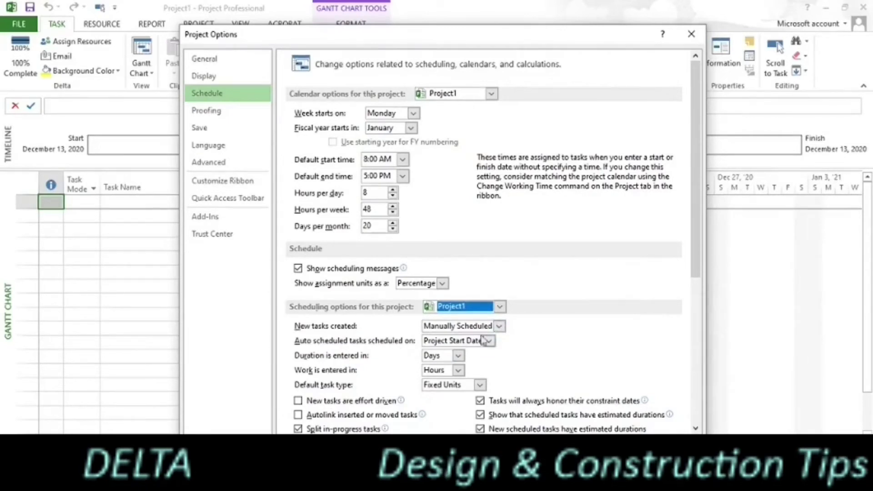
left_click(695, 428)
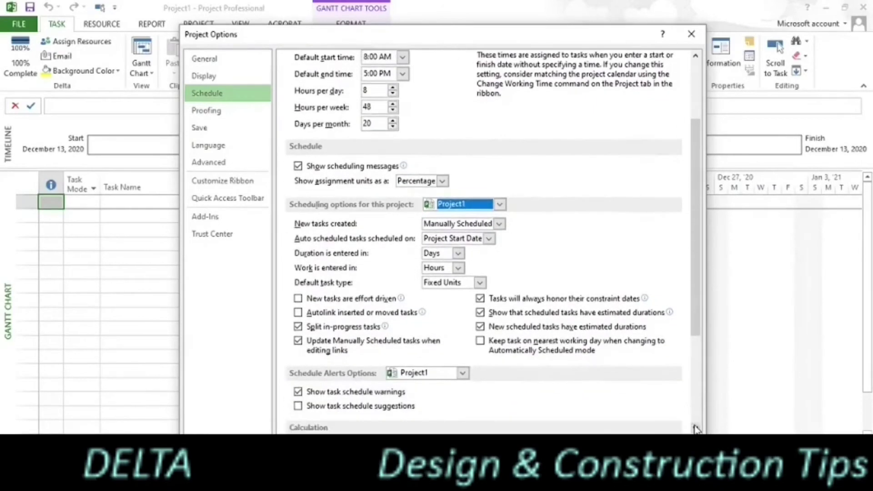
left_click(695, 428)
left_click(696, 428)
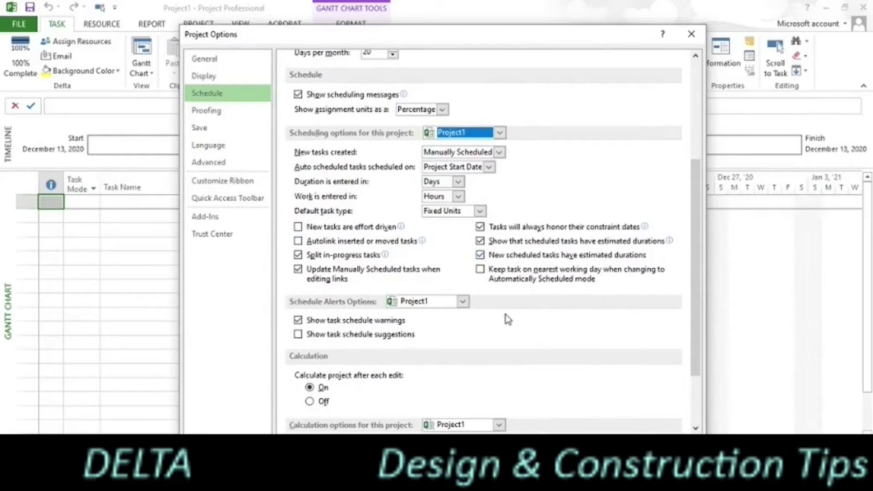
left_click(203, 114)
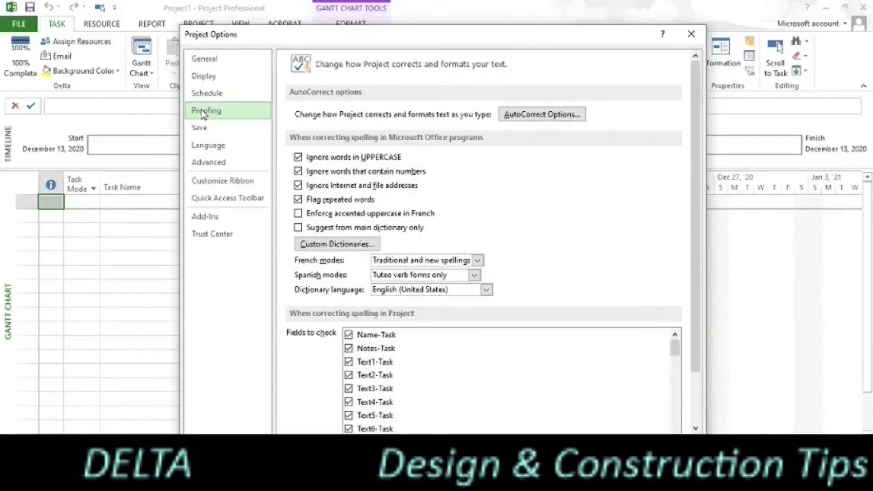
In the save options, set the default file location to the Desktop folder and the auto save interval to 5 minutes.
left_click(201, 129)
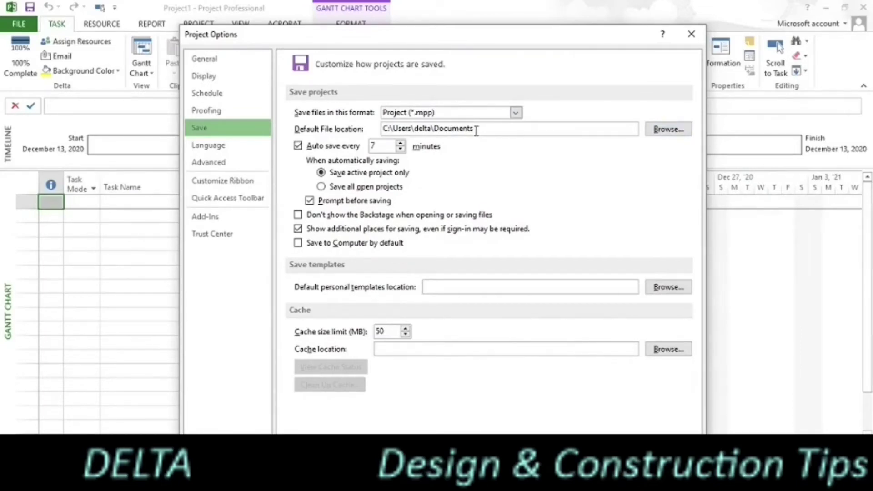
left_click(665, 131)
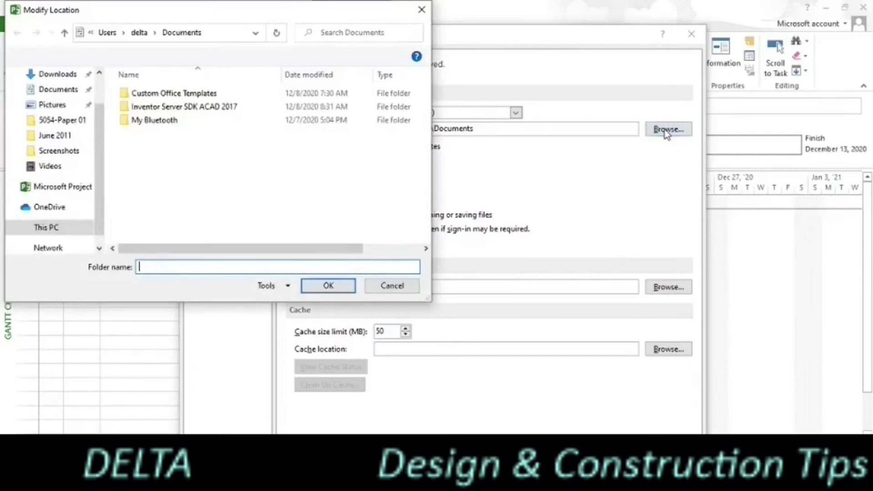
left_click(99, 73)
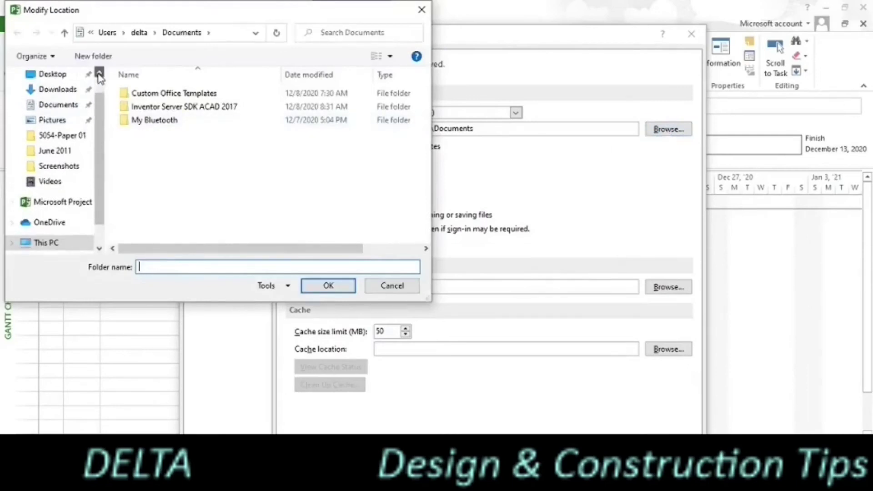
left_click(100, 73)
left_click(53, 100)
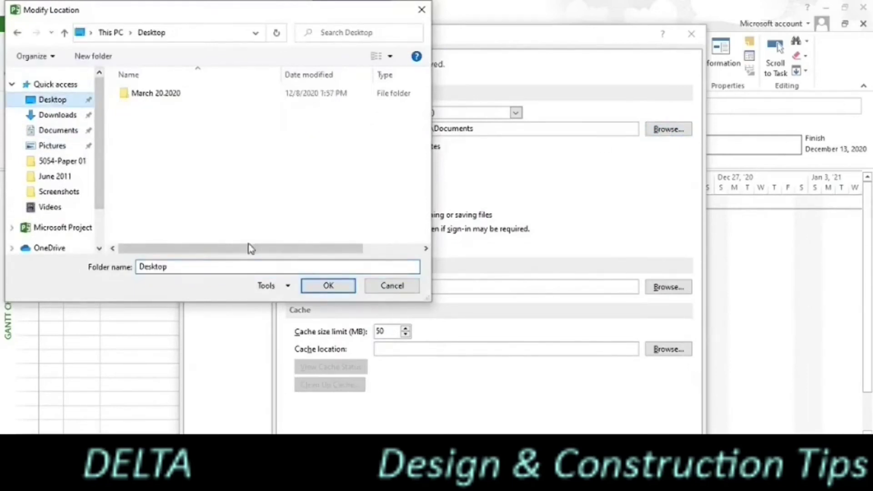
left_click(329, 286)
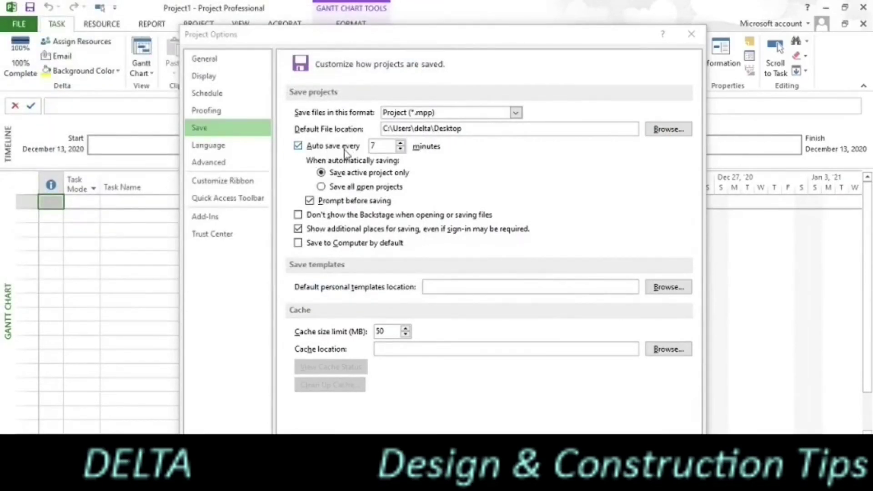
left_click(400, 149)
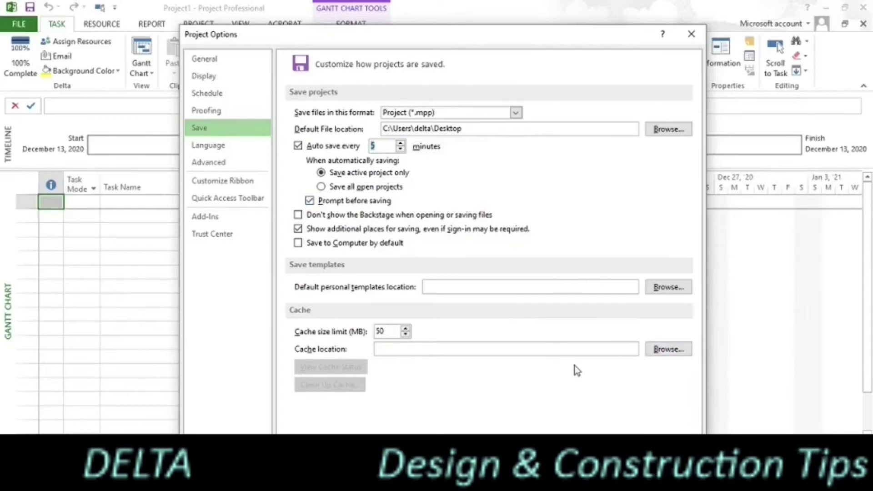
Review the language, advanced and ribbon customization options, and confirm the project options.
left_click(218, 150)
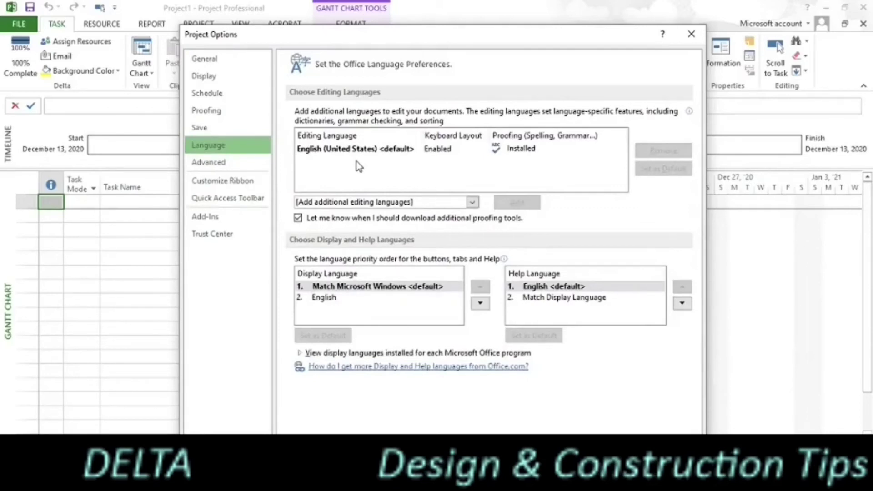
left_click(202, 163)
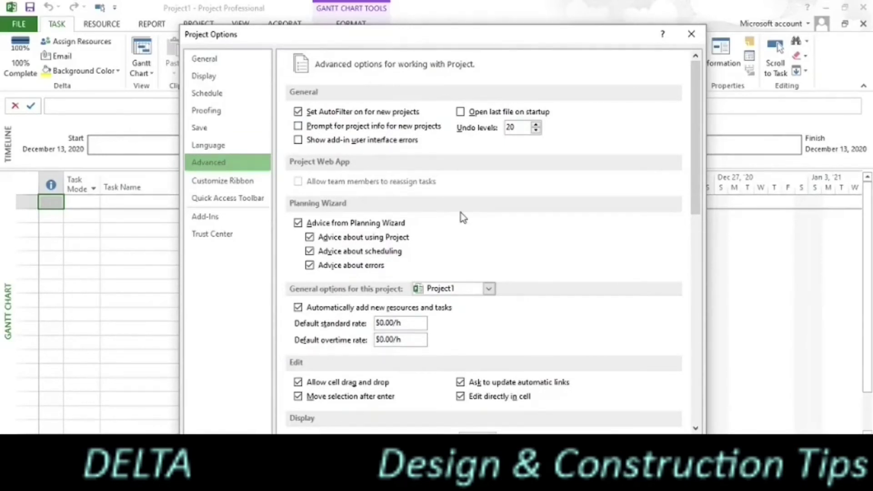
left_click(235, 184)
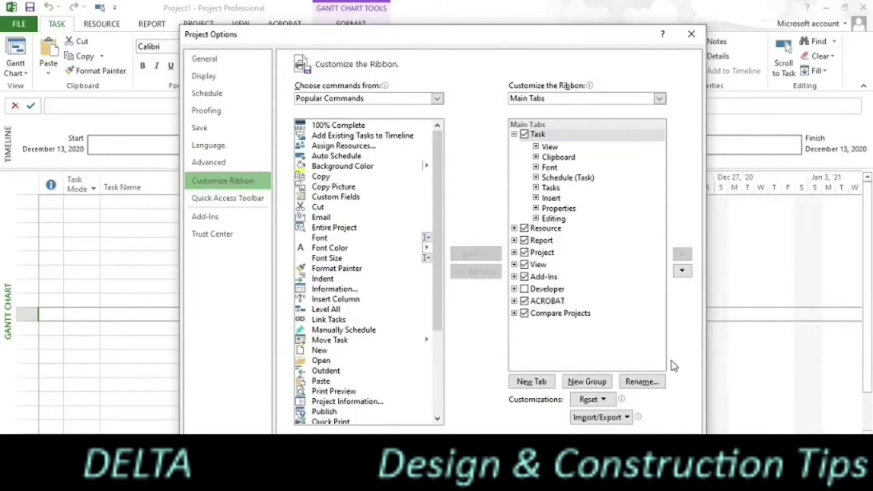
key("Return")
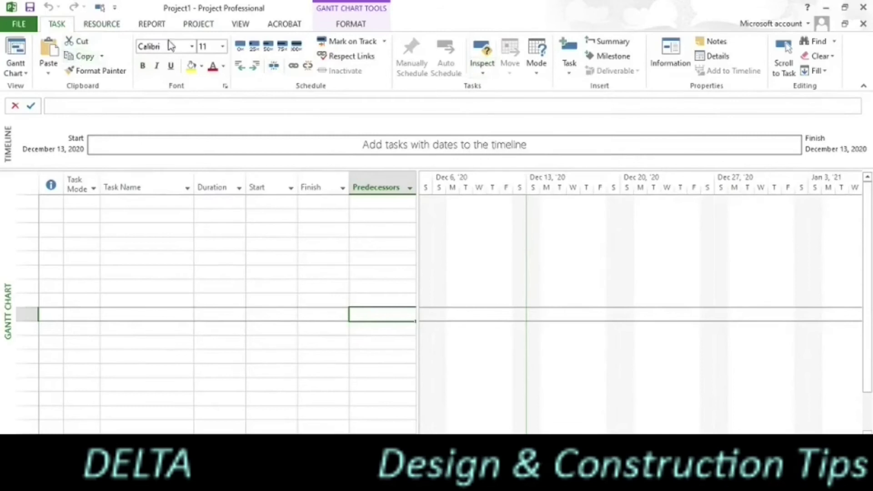
Look through the resource and report commands and return to the task commands.
left_click(97, 26)
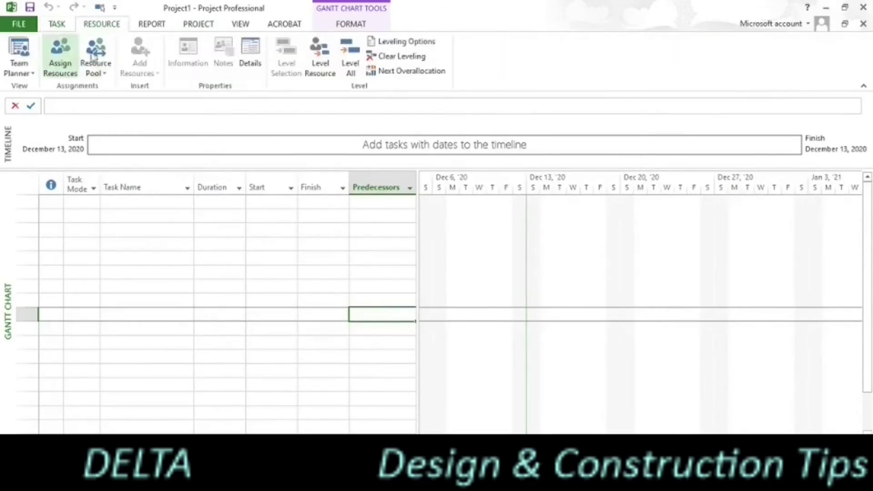
left_click(145, 26)
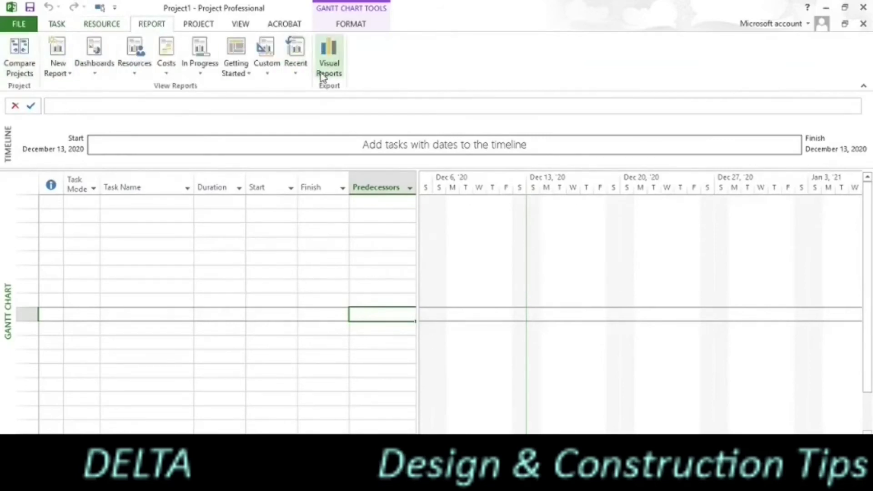
left_click(57, 26)
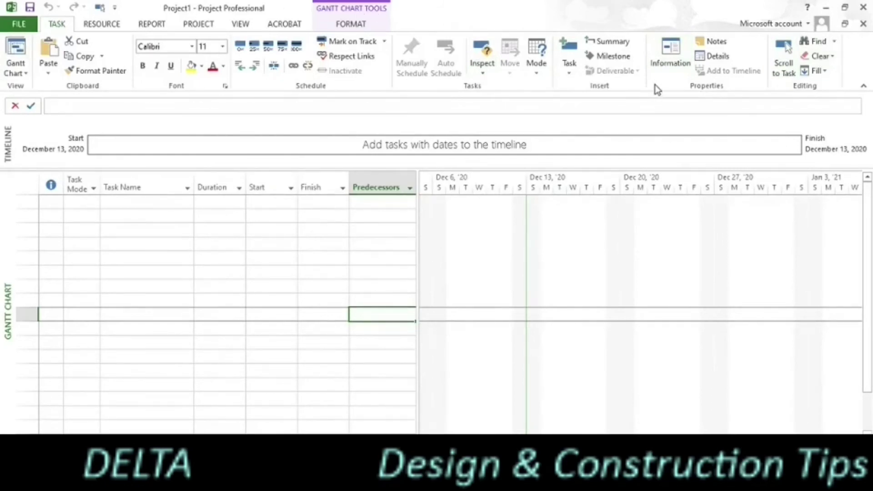
Collapse the ribbon, show the task commands temporarily, and pin the ribbon open again.
left_click(866, 89)
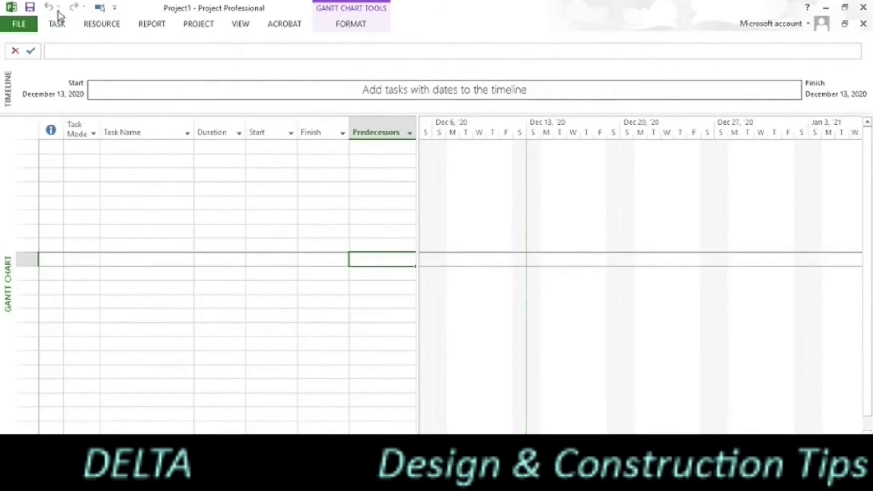
left_click(58, 25)
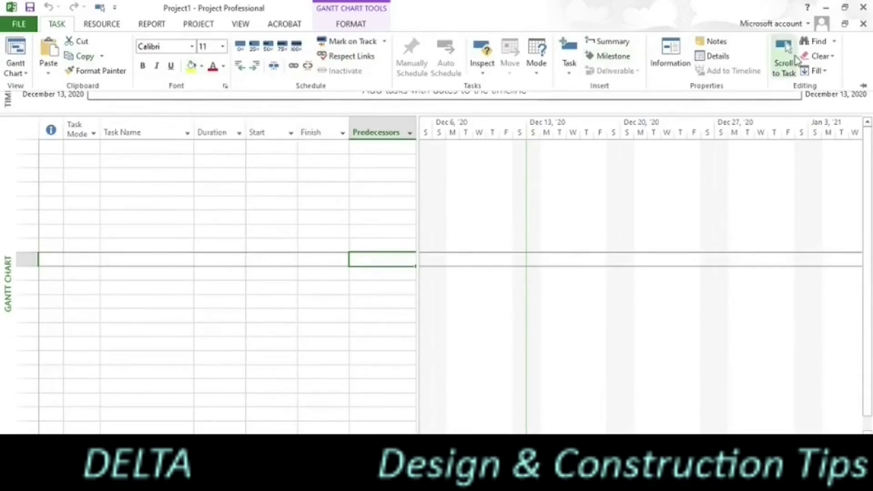
left_click(863, 87)
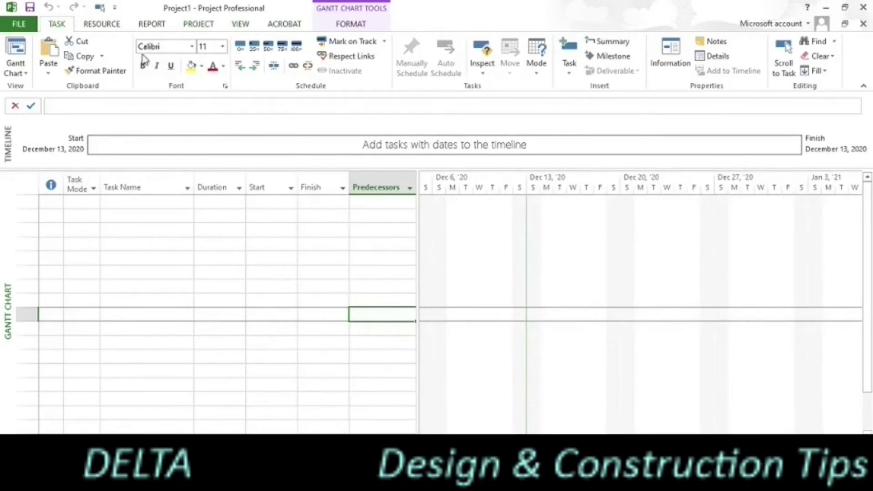
In the ribbon customization options, add a new custom tab after the Task tab.
left_click(22, 25)
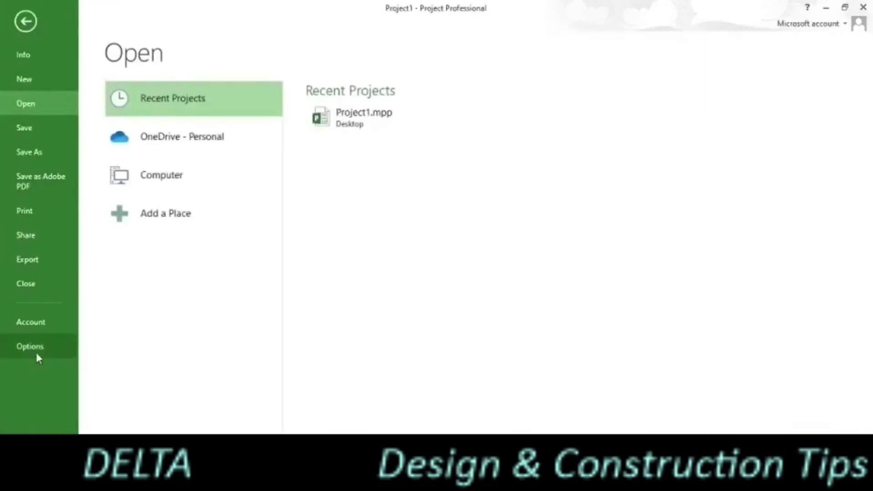
left_click(36, 350)
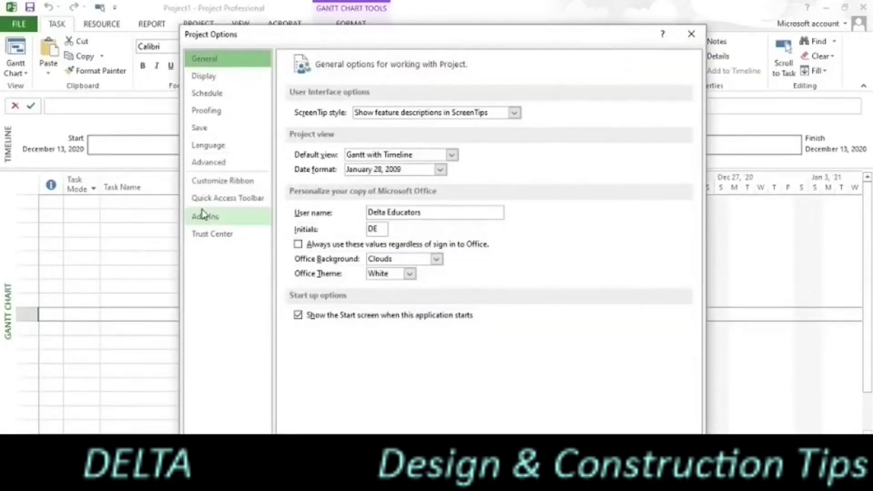
left_click(211, 185)
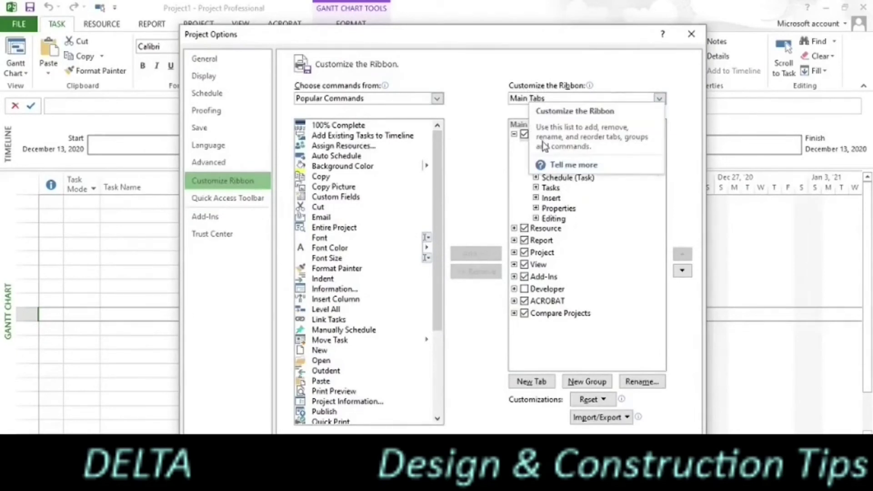
left_click(540, 384)
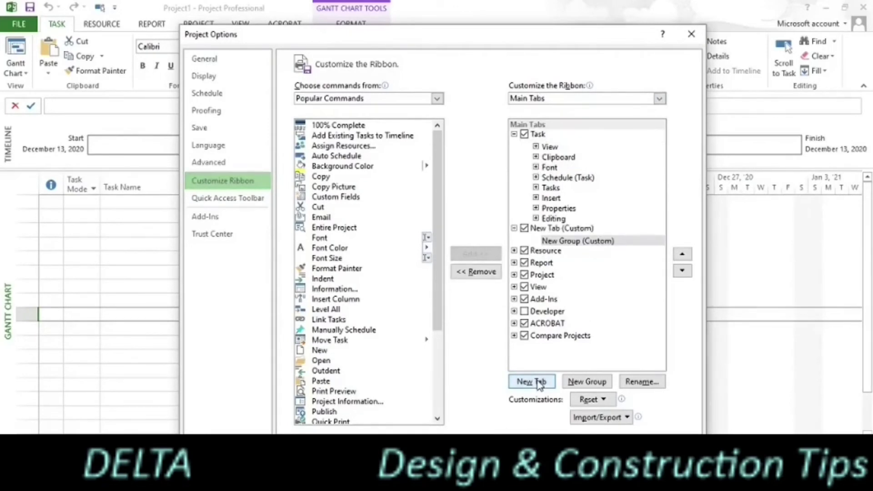
Rename the new group inside the custom tab as Delta.
right_click(572, 244)
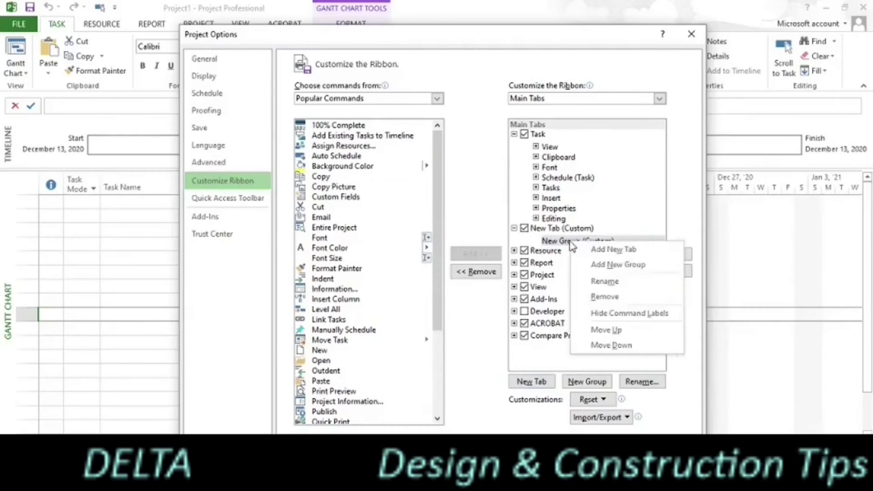
left_click(594, 282)
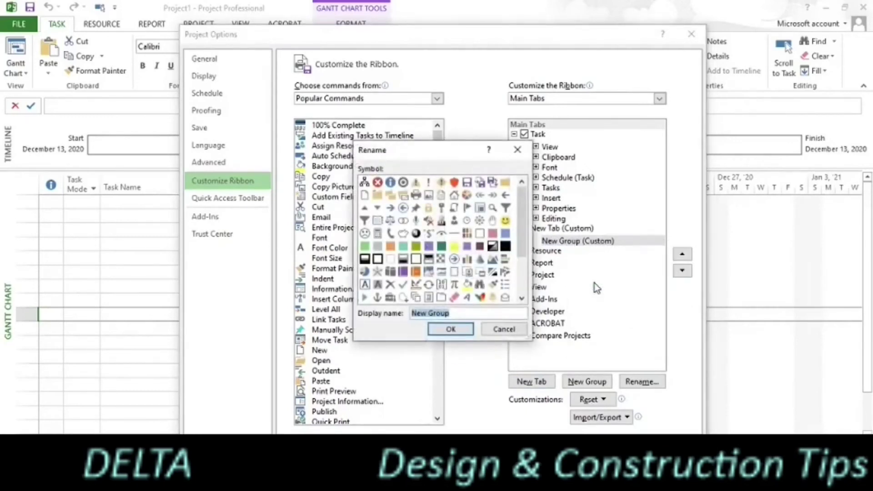
left_click(454, 313)
key("BackSpace")
key("BackSpace")
key("BackSpace")
key("BackSpace")
key("BackSpace")
key("BackSpace")
key("BackSpace")
key("BackSpace")
key("BackSpace")
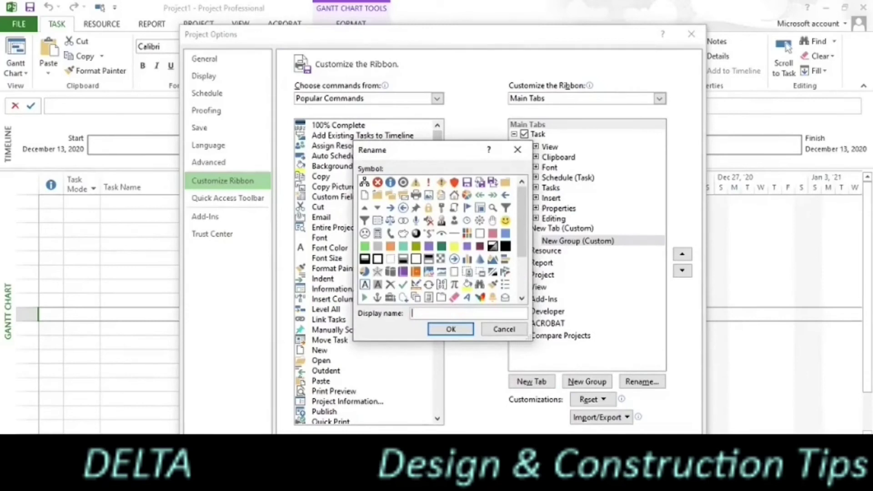
type("Delta")
left_click(443, 332)
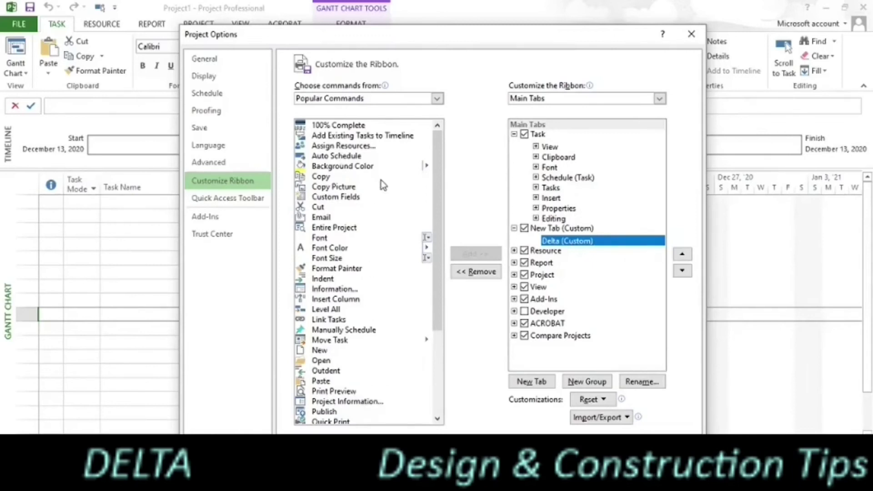
Add the popular commands Email, Paste and Save to the Delta group and confirm the project options.
left_click(440, 418)
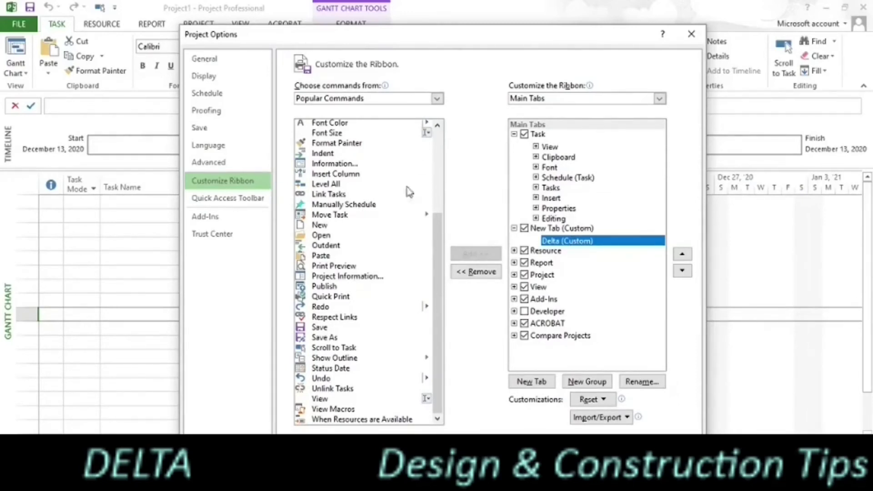
left_click(437, 125)
left_click(437, 126)
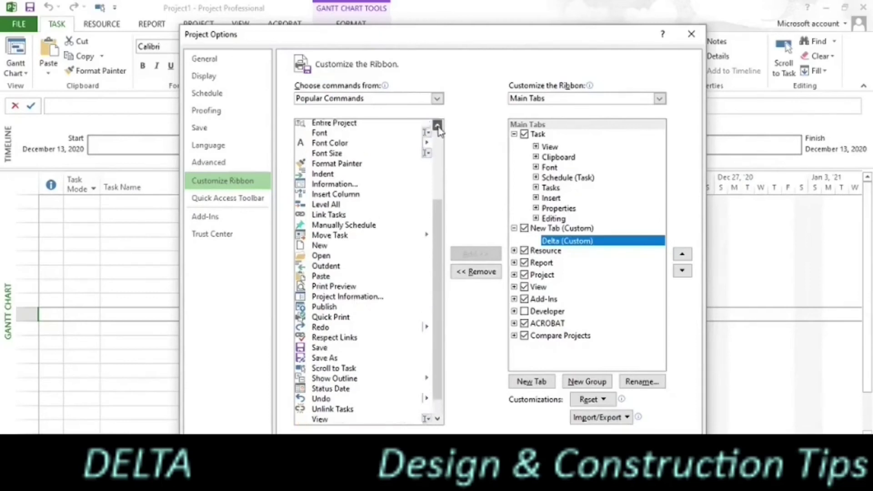
left_click(437, 125)
left_click(437, 125)
left_click(323, 154)
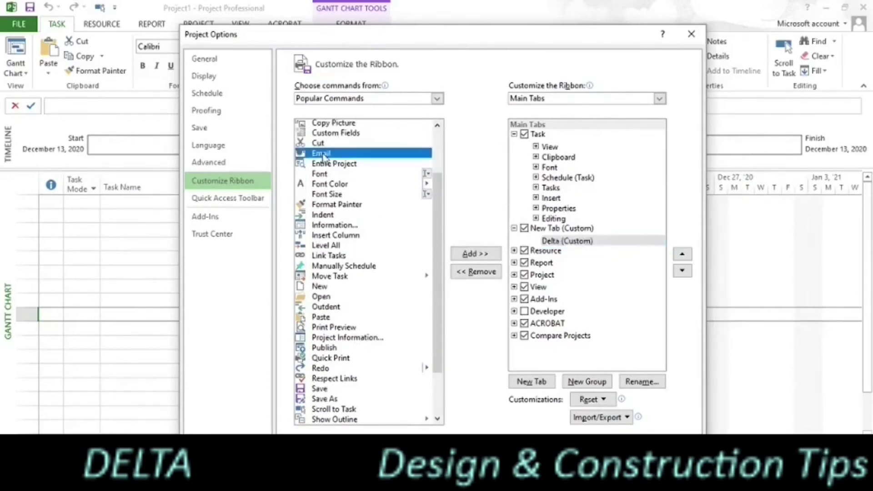
left_click(475, 254)
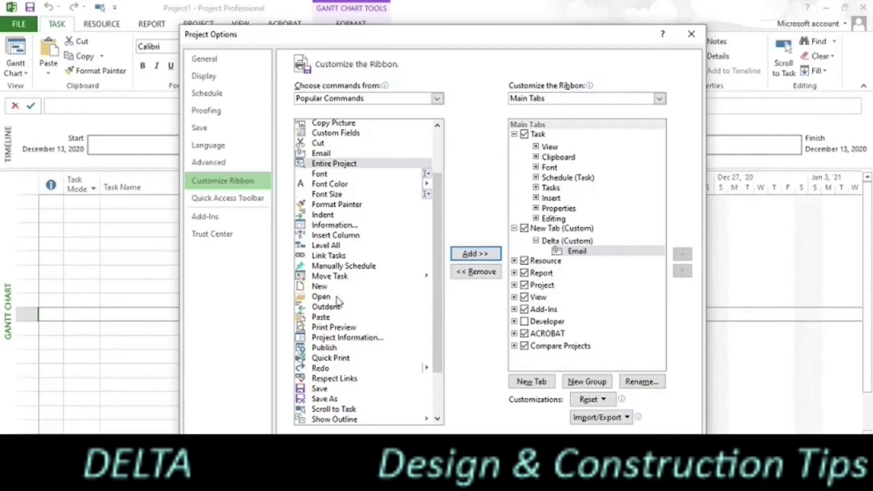
left_click(327, 317)
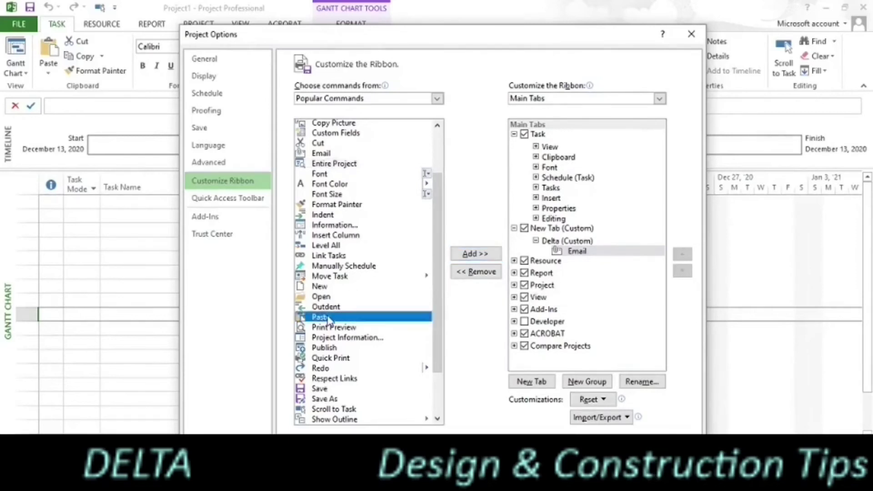
left_click(476, 256)
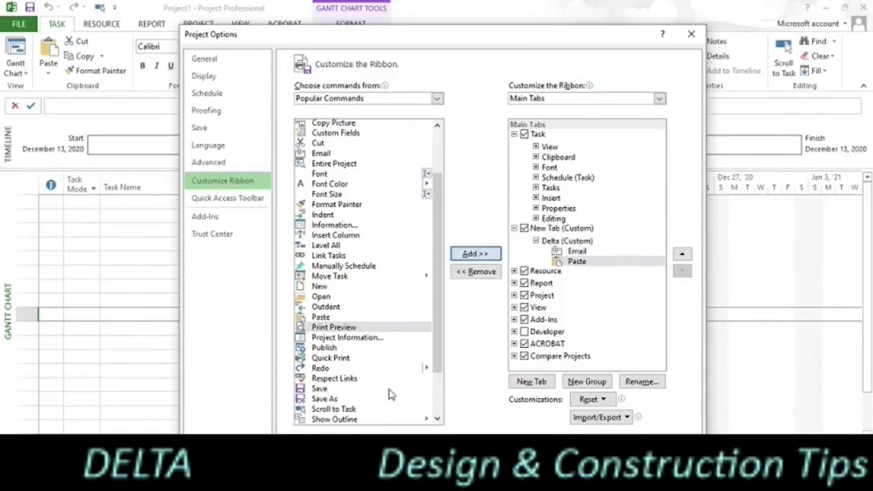
left_click(331, 390)
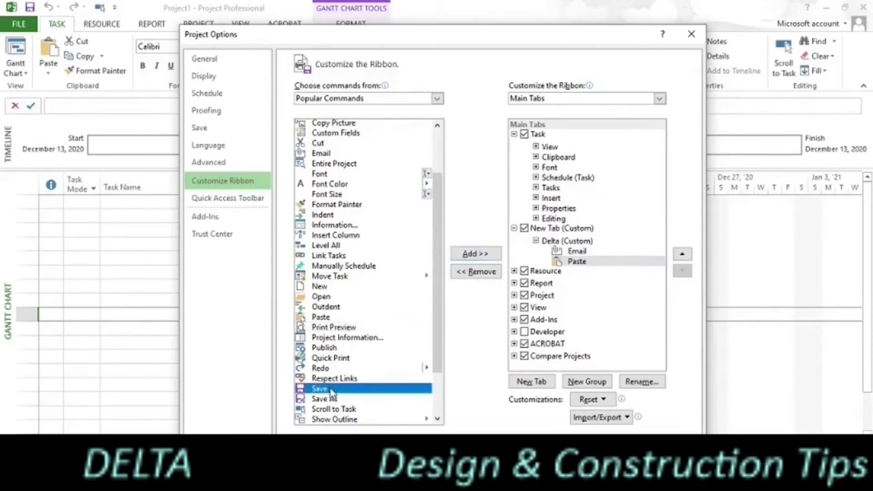
left_click(484, 258)
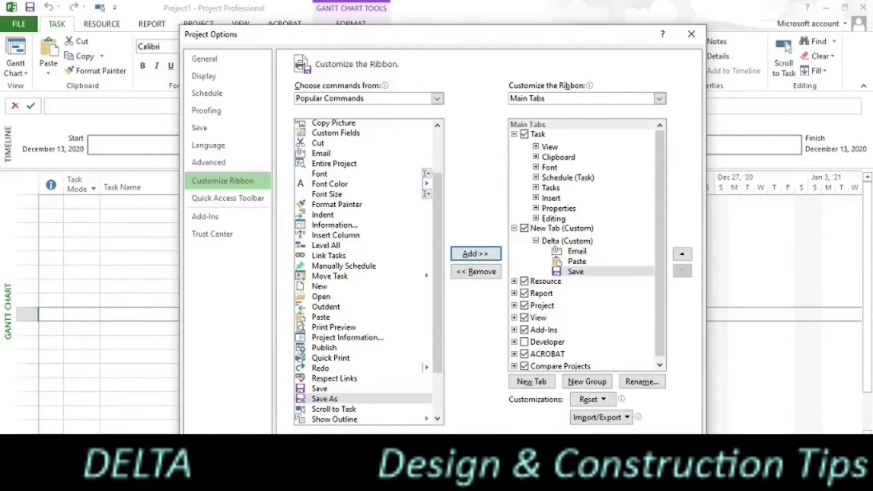
key("Return")
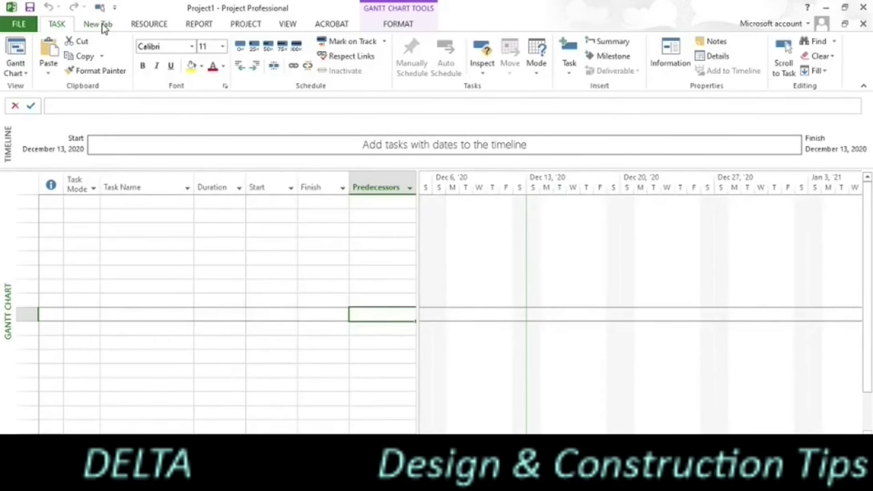
Rename the custom ribbon tab with the person's first name, confirm the options, and check the commands on that tab.
left_click(18, 24)
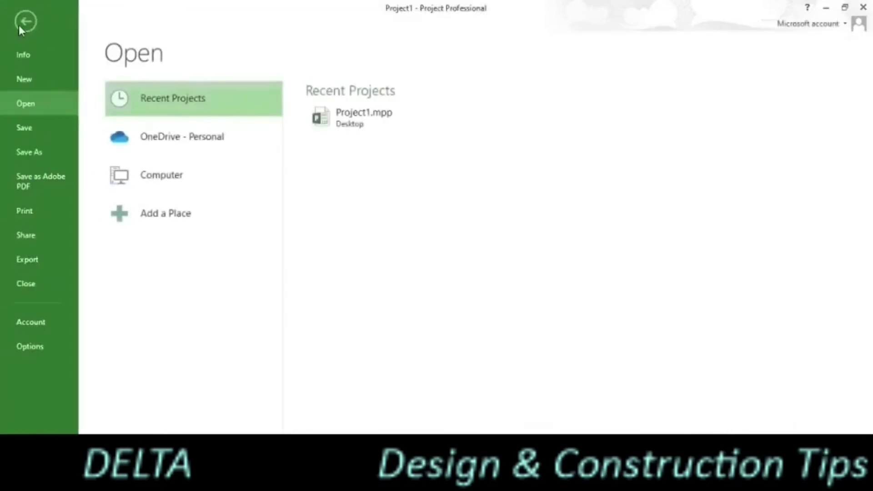
left_click(28, 348)
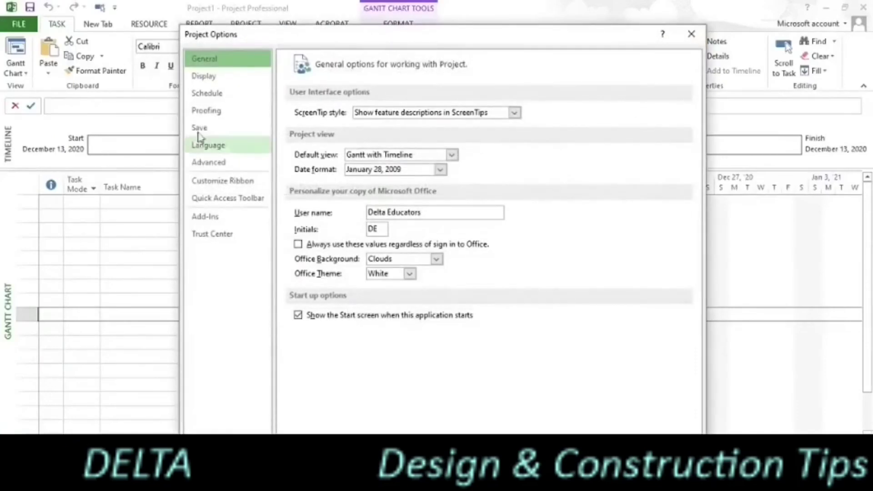
left_click(218, 184)
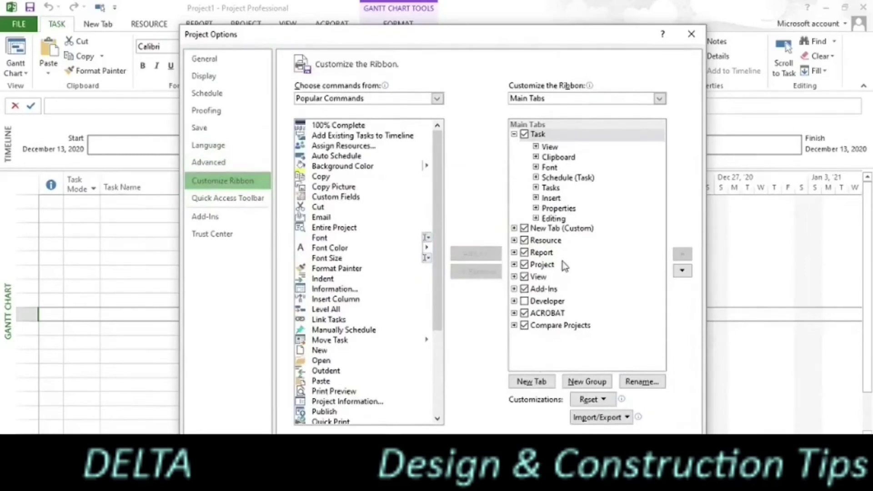
left_click(562, 229)
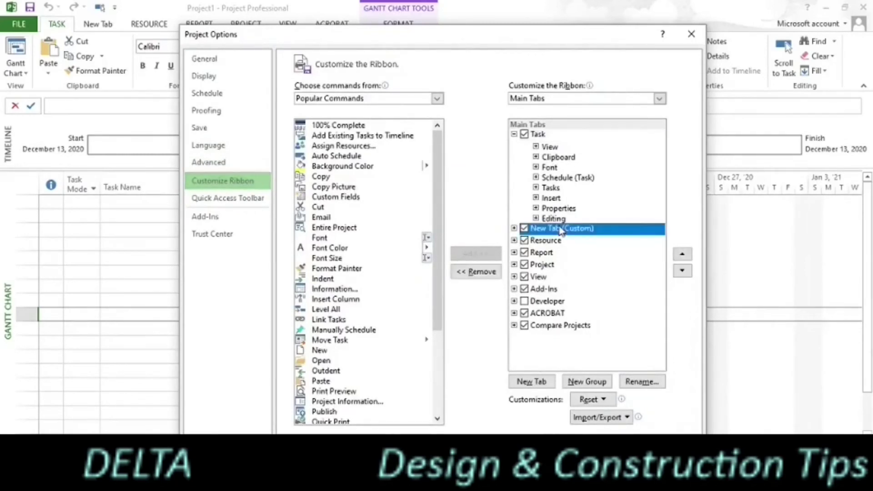
right_click(562, 230)
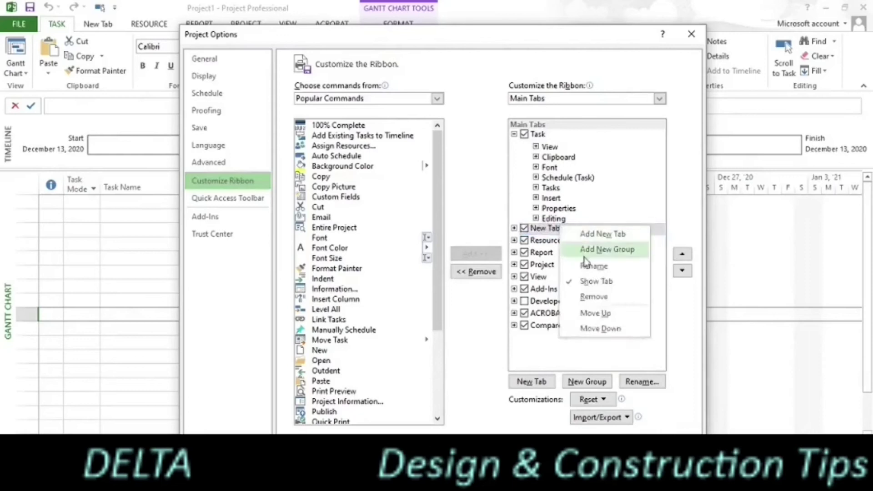
left_click(593, 266)
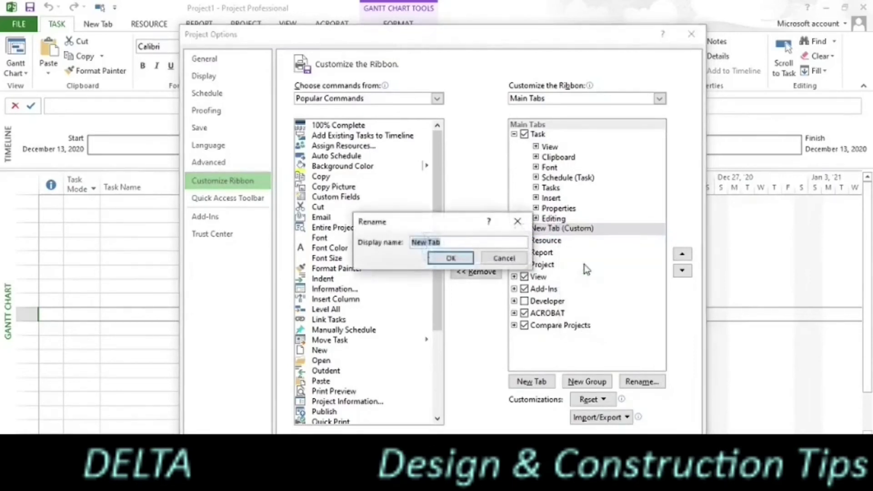
left_click(457, 242)
key("BackSpace")
key("BackSpace")
key("BackSpace")
key("BackSpace")
key("BackSpace")
key("BackSpace")
key("BackSpace")
type("Saeed")
left_click(446, 261)
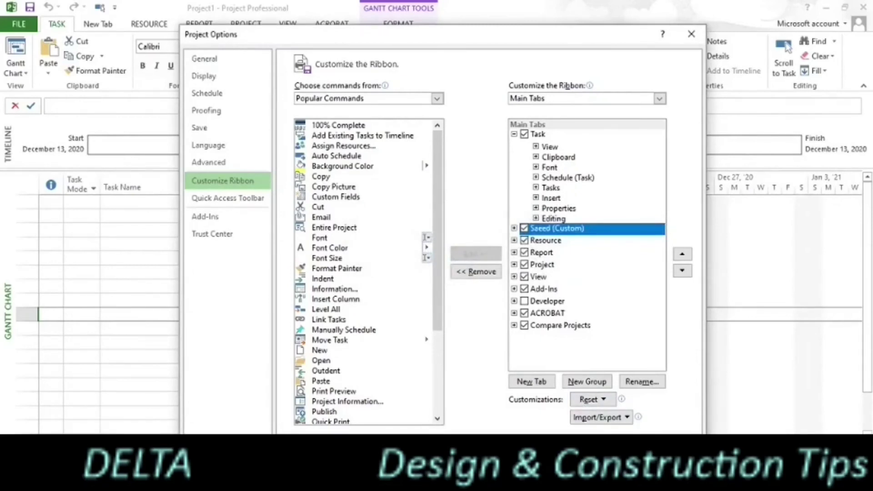
key("Return")
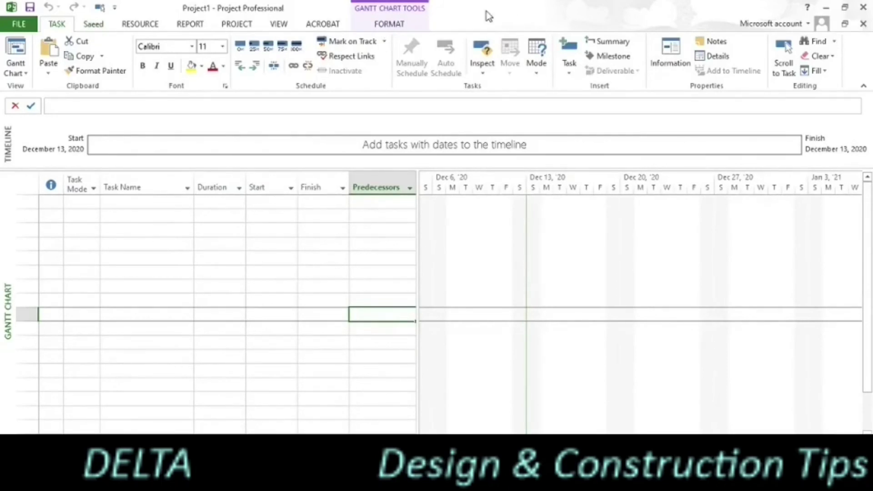
left_click(87, 28)
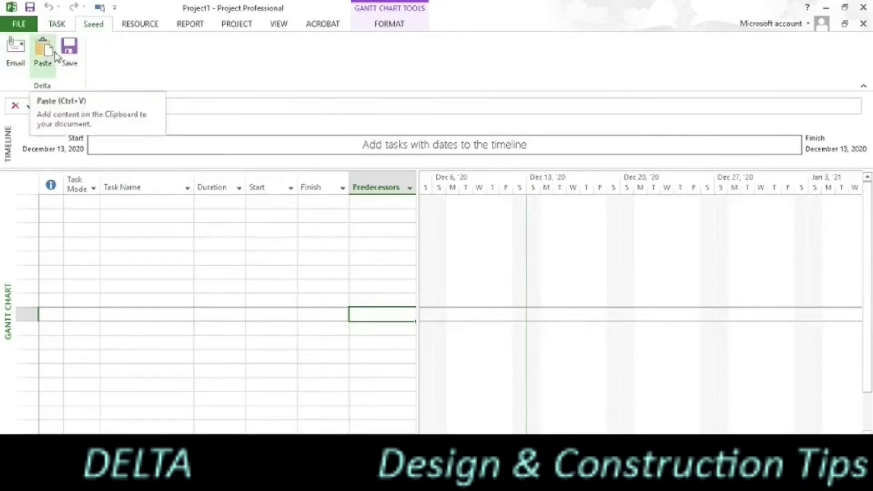
left_click(58, 25)
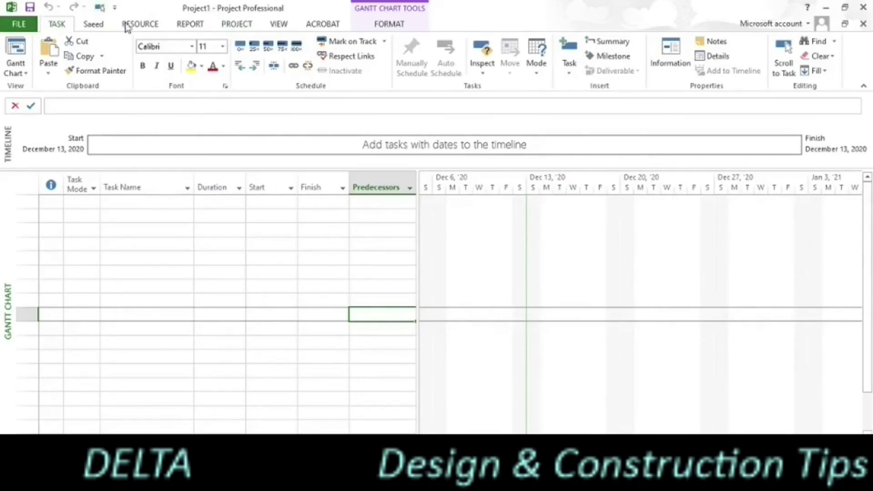
In the Standard calendar's default work week details, switch Saturday to specific working times.
left_click(235, 24)
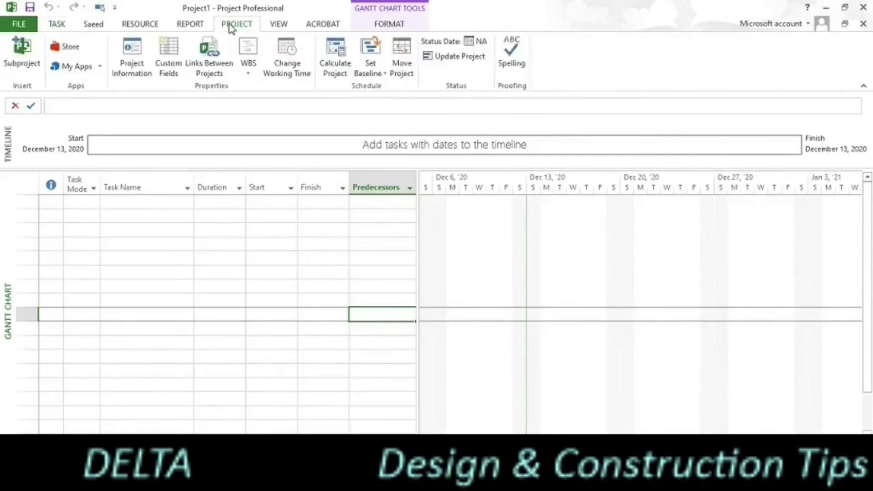
left_click(287, 50)
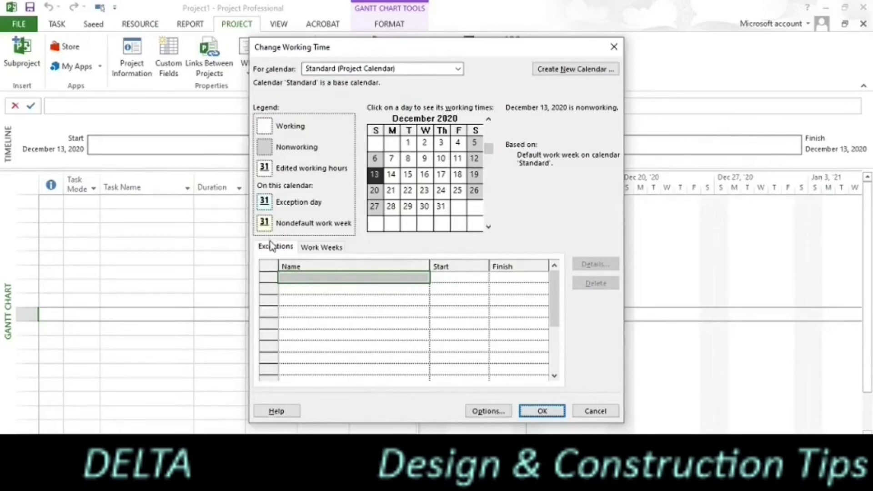
left_click(320, 250)
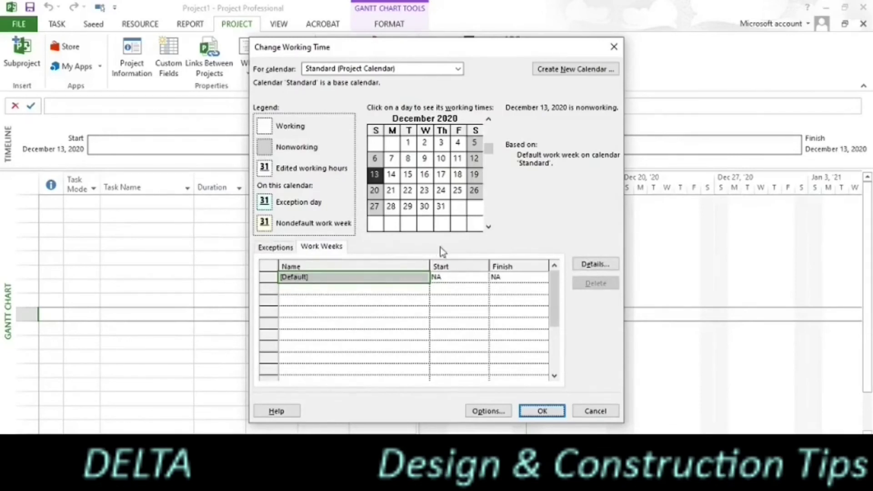
left_click(595, 266)
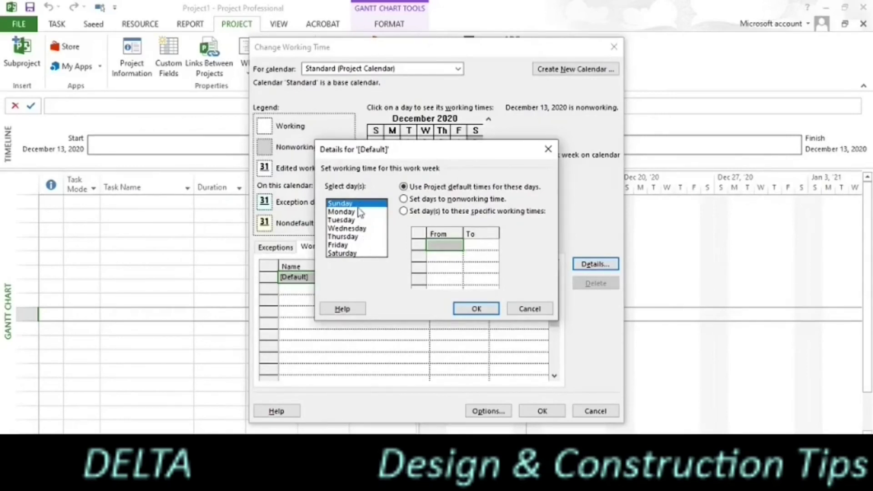
left_click(354, 255)
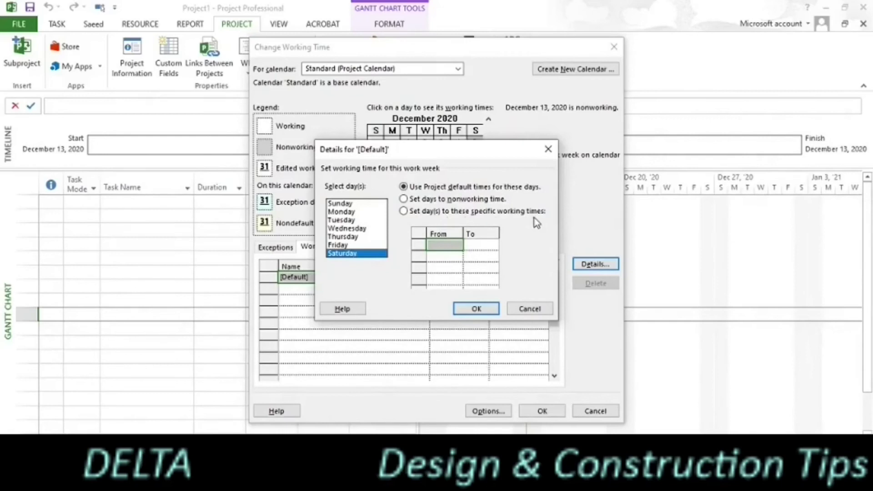
left_click(404, 211)
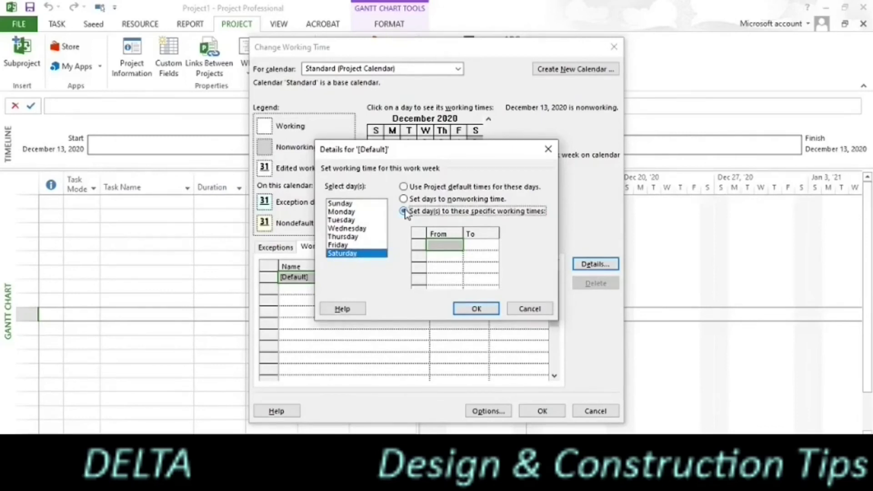
Set Saturday's first working period from 8:00 AM to 12:00 PM.
left_click(454, 246)
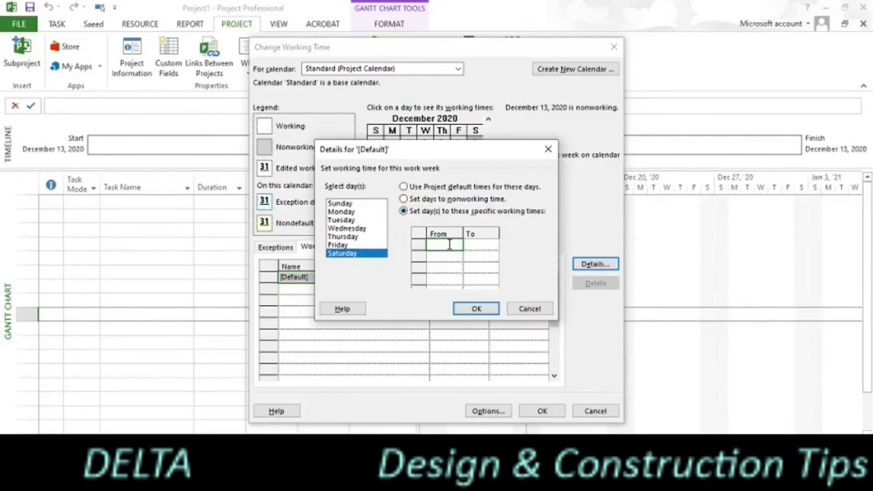
type("8:00 am")
key("Return")
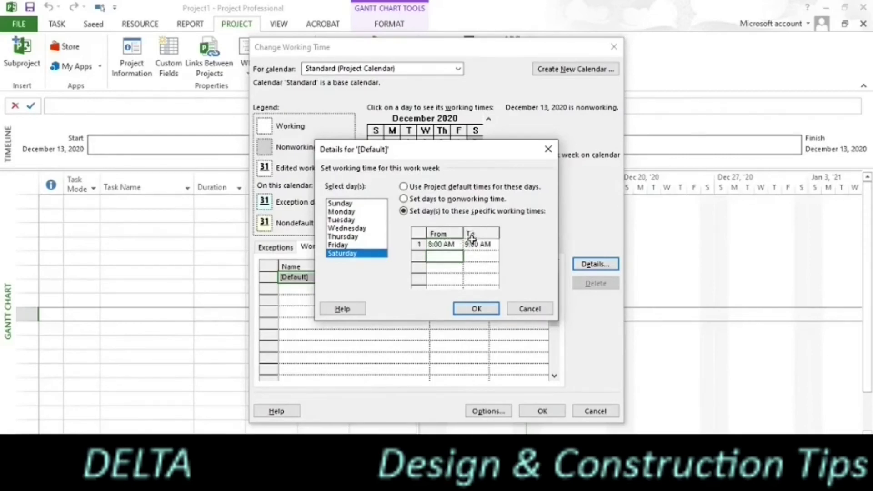
left_click(468, 245)
key("BackSpace")
key("Delete")
key("Delete")
key("Delete")
key("Delete")
key("Delete")
key("Delete")
type("12")
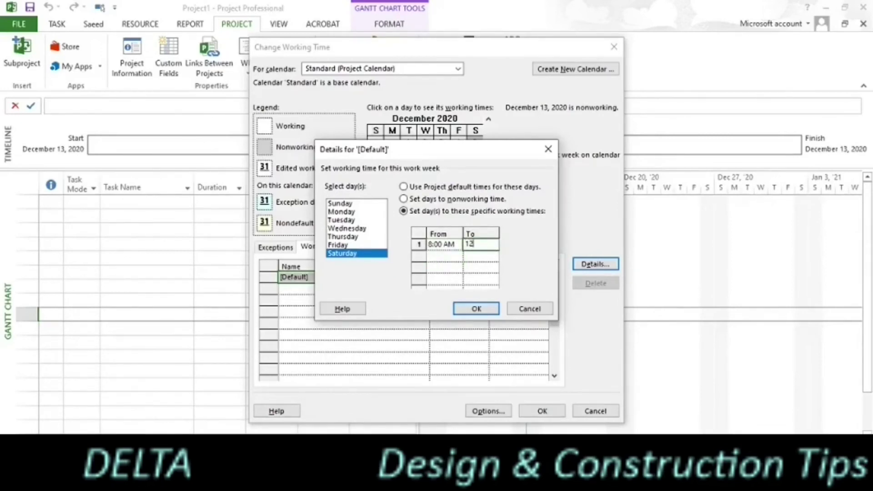
type(":00 PM")
key("Return")
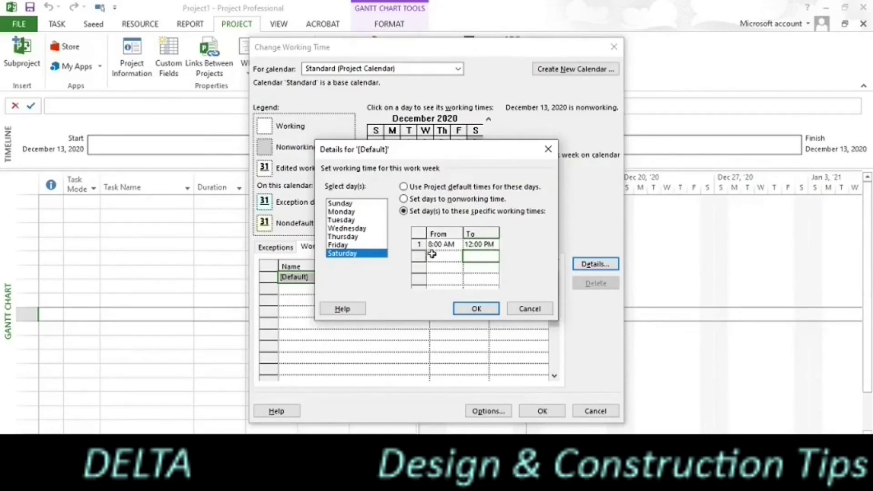
Add a second Saturday working period from 1:00 PM to 5:00 PM and confirm the work week details.
left_click(435, 256)
type("1")
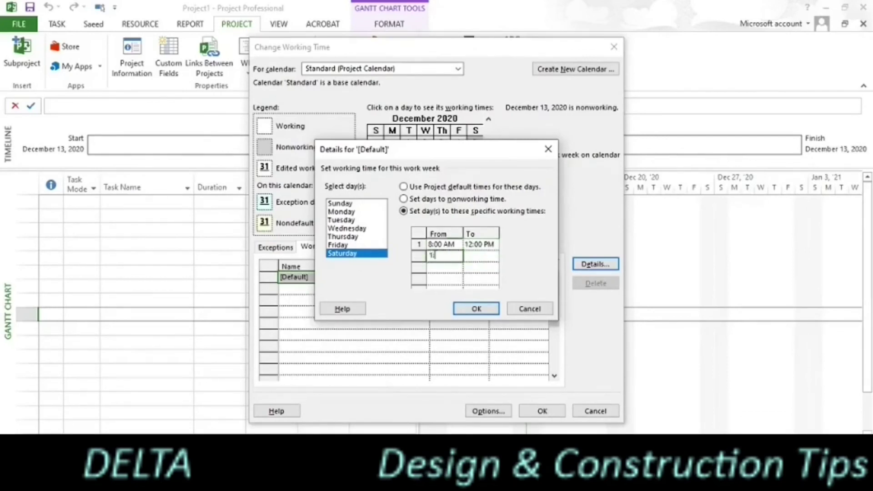
type(":00 pm")
left_click(484, 258)
key("BackSpace")
type("5")
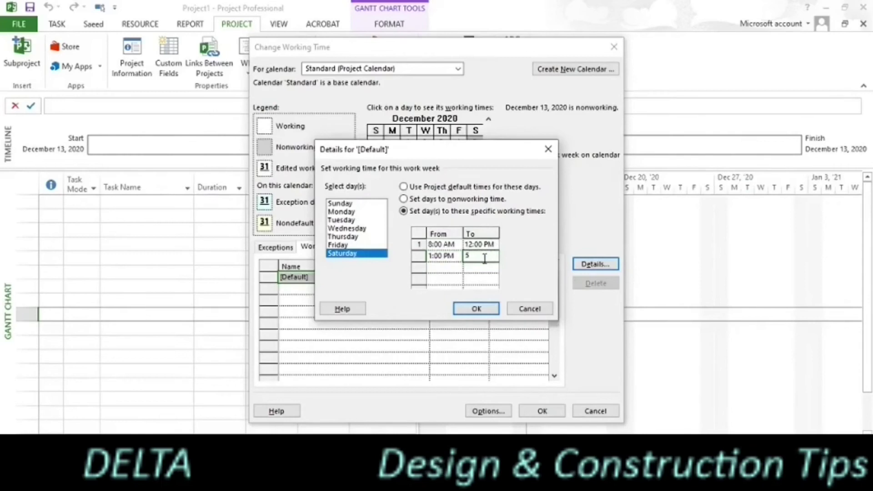
type(":00 pm")
left_click(486, 264)
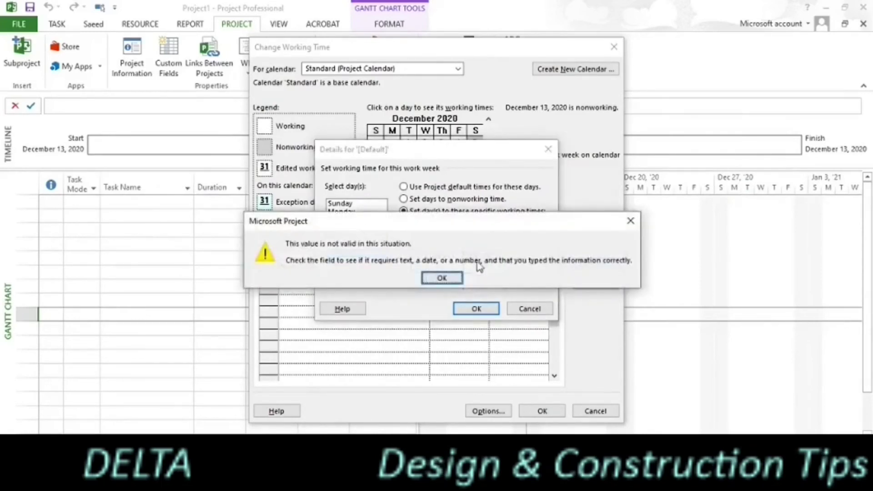
left_click(449, 276)
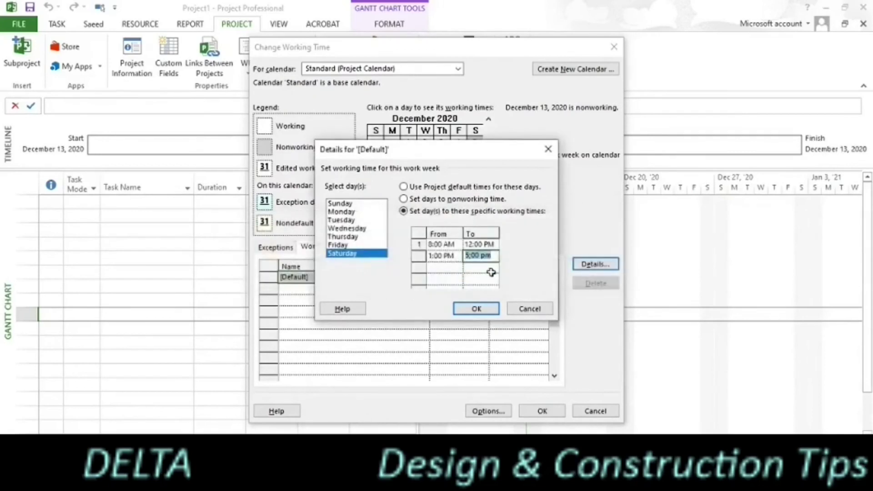
left_click(471, 256)
key("BackSpace")
type(":")
left_click(495, 267)
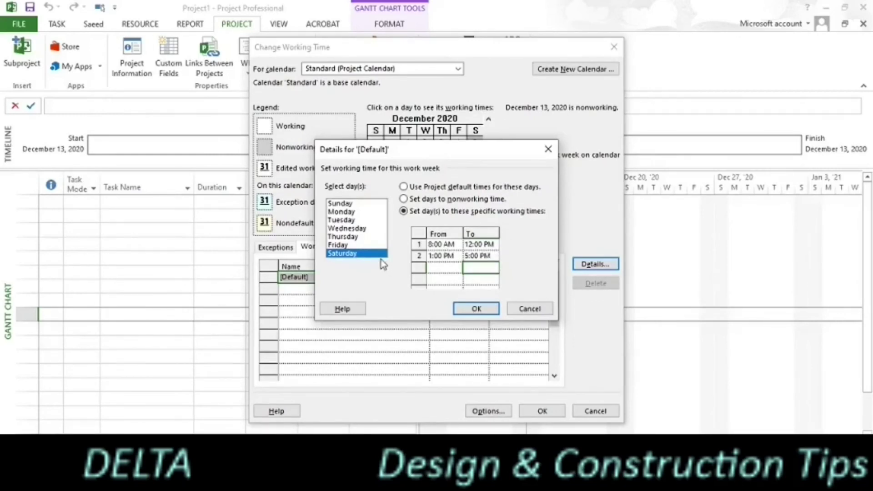
left_click(475, 309)
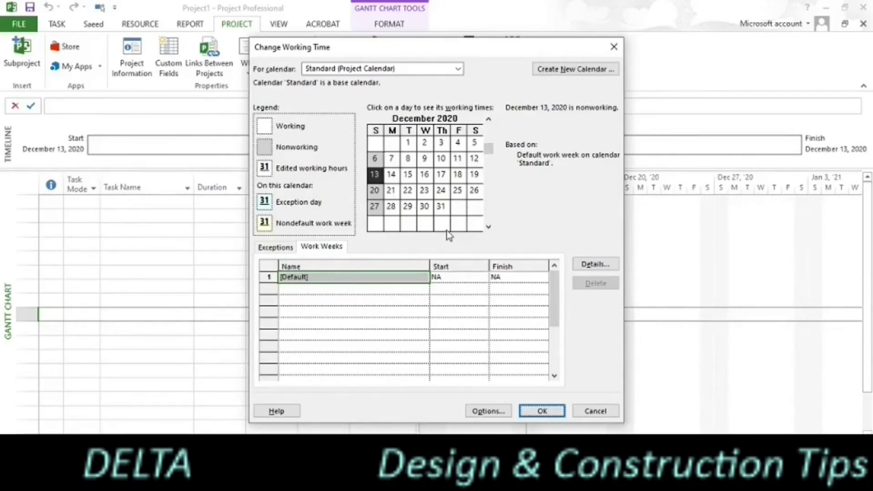
Add a calendar exception named Pakistan Day to the Standard calendar.
left_click(279, 247)
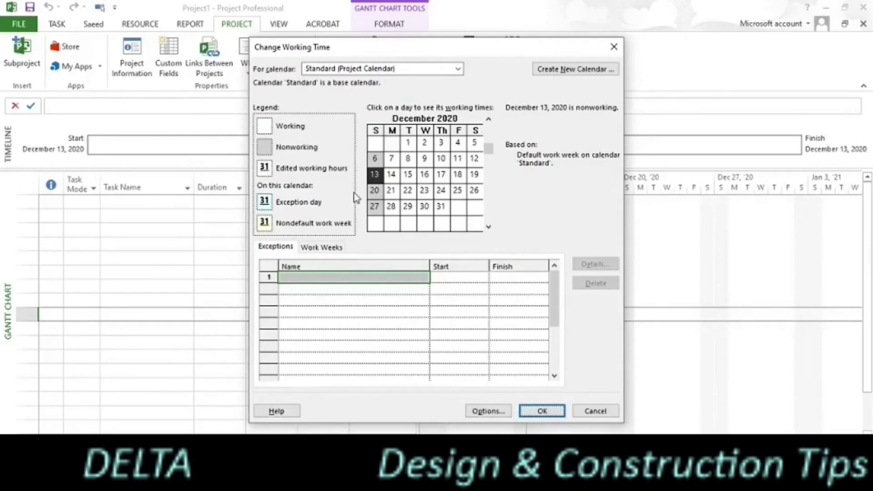
left_click(320, 277)
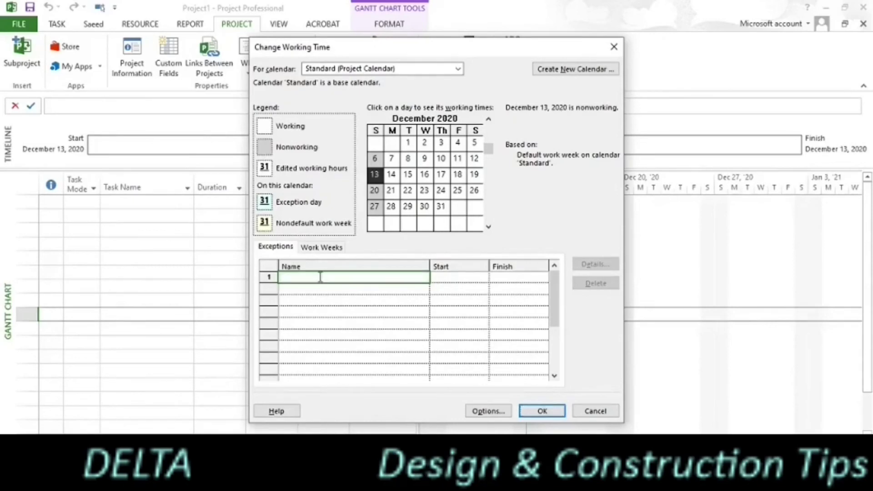
type("Pakistan Day")
left_click(457, 276)
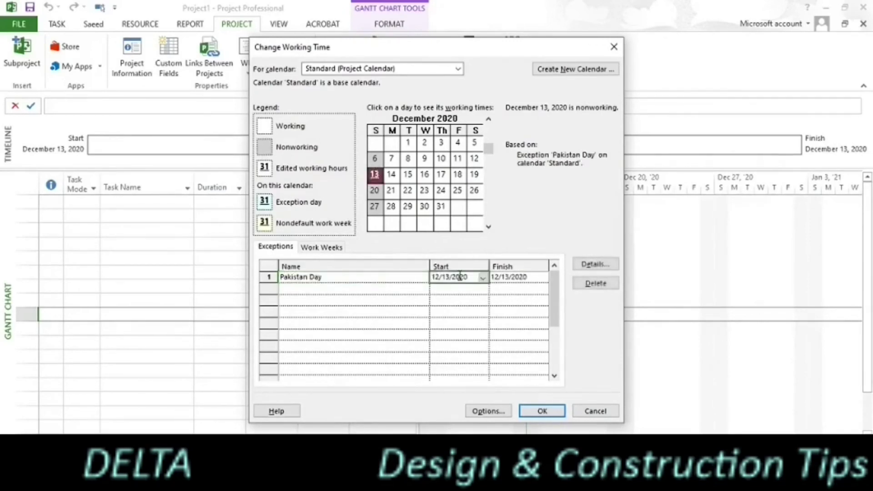
Make the Pakistan Day exception recur yearly on March 23 and confirm its details.
left_click(593, 266)
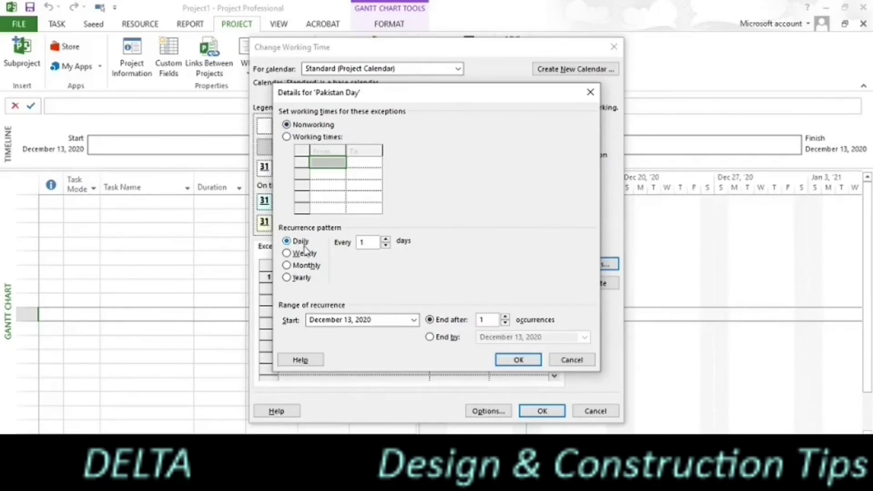
left_click(287, 278)
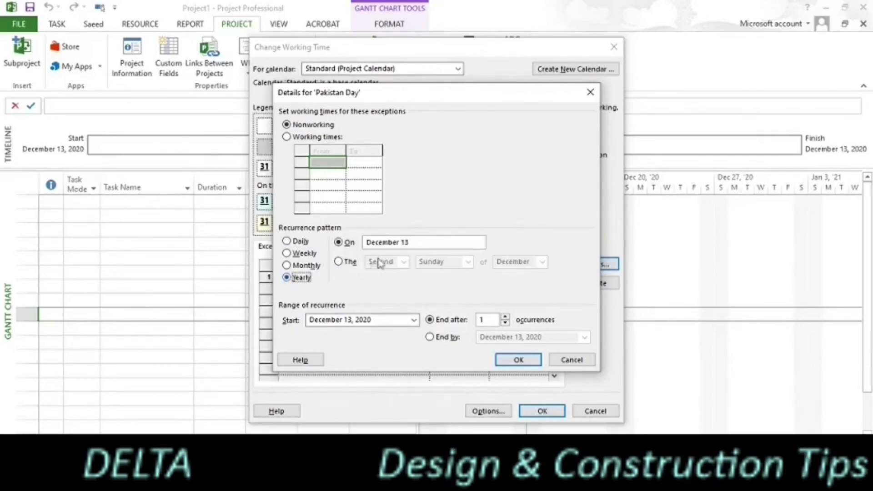
left_click(419, 242)
key("BackSpace")
key("BackSpace")
key("BackSpace")
key("BackSpace")
key("BackSpace")
key("BackSpace")
key("BackSpace")
key("BackSpace")
key("BackSpace")
key("BackSpace")
key("BackSpace")
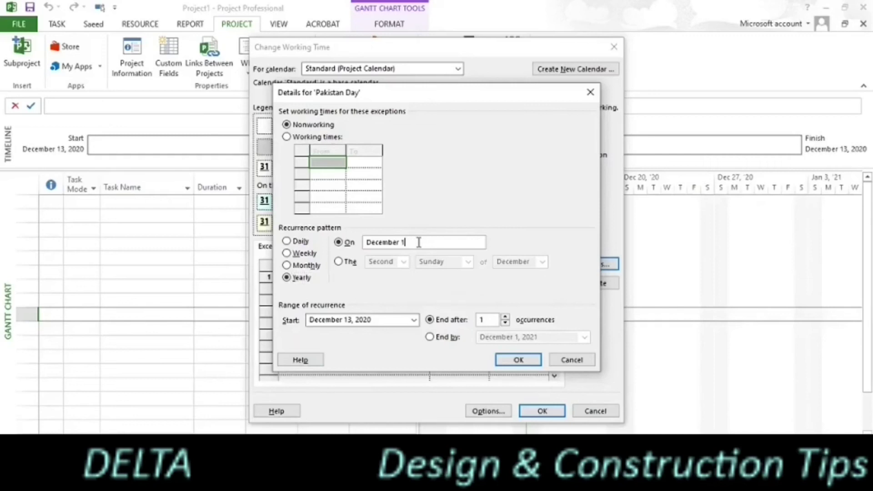
type("March 23")
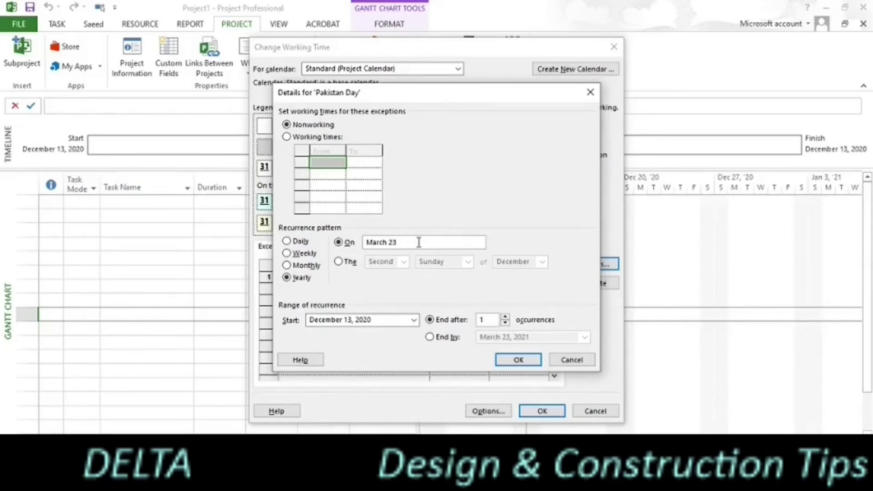
key("Return")
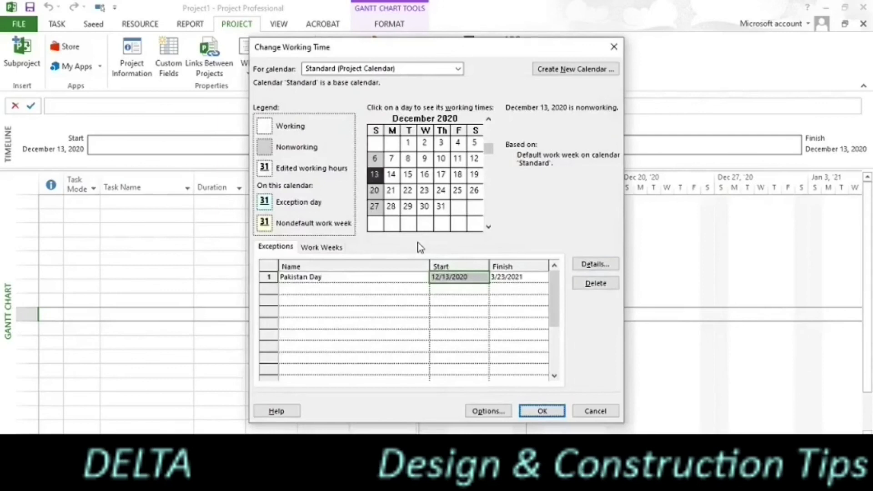
Extend the Pakistan Day recurrence to 5 occurrences, set it to end by March 23, 2025, and confirm.
left_click(597, 268)
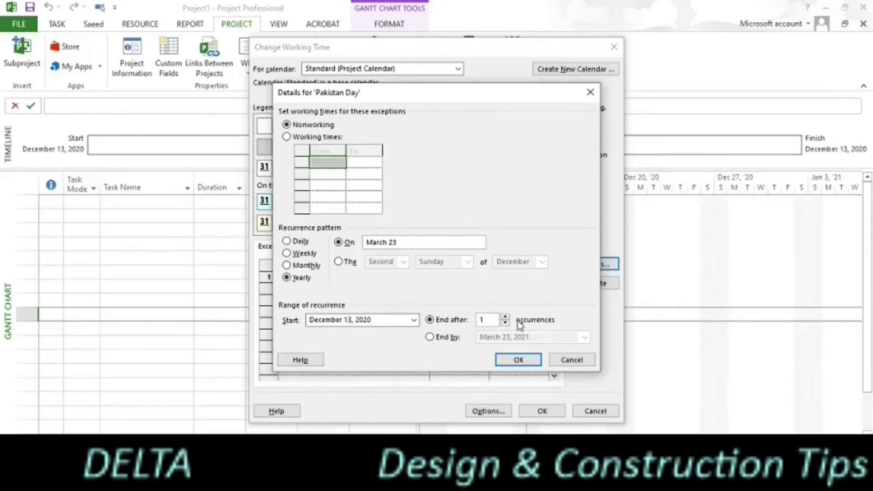
left_click(505, 318)
left_click(429, 338)
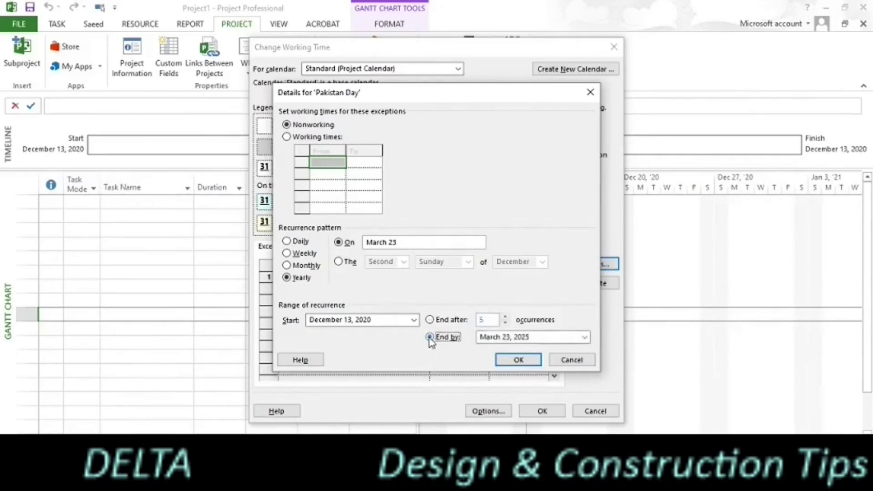
left_click(527, 360)
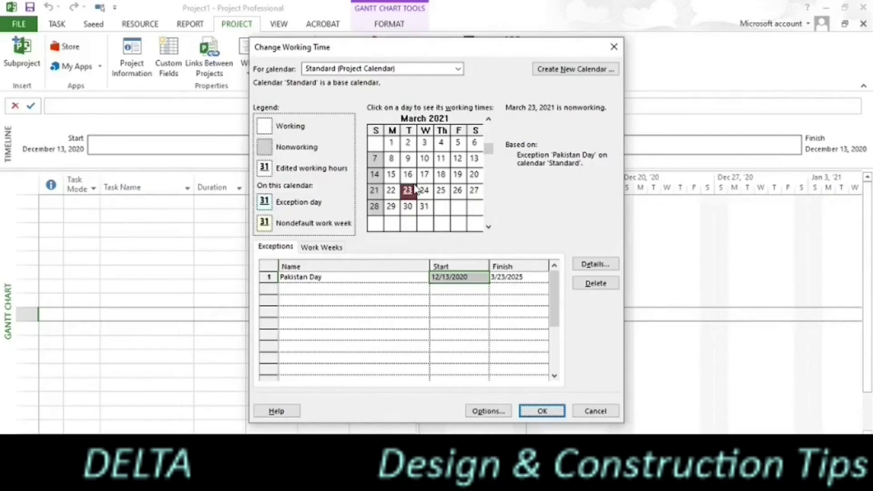
Browse the calendar preview to March 2022 and check the working time on March 23.
left_click(488, 226)
left_click(488, 226)
left_click(489, 226)
left_click(488, 226)
left_click(489, 227)
left_click(488, 227)
left_click(489, 228)
left_click(489, 228)
left_click(489, 227)
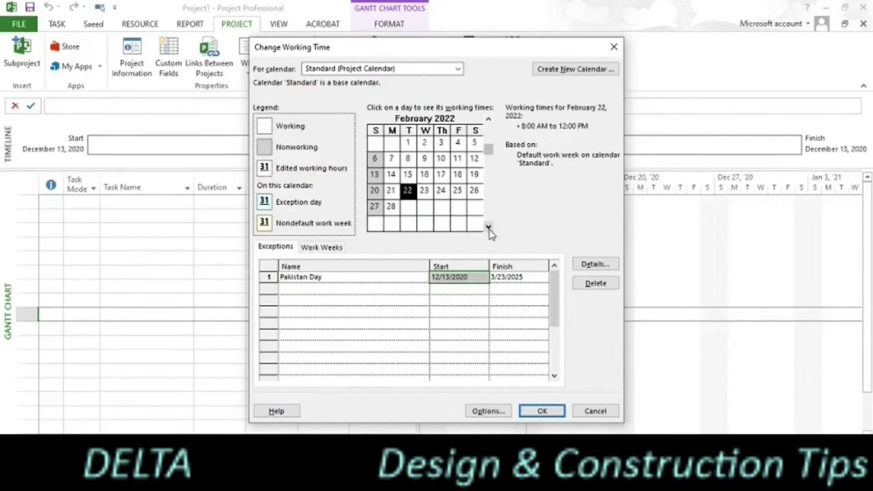
left_click(489, 227)
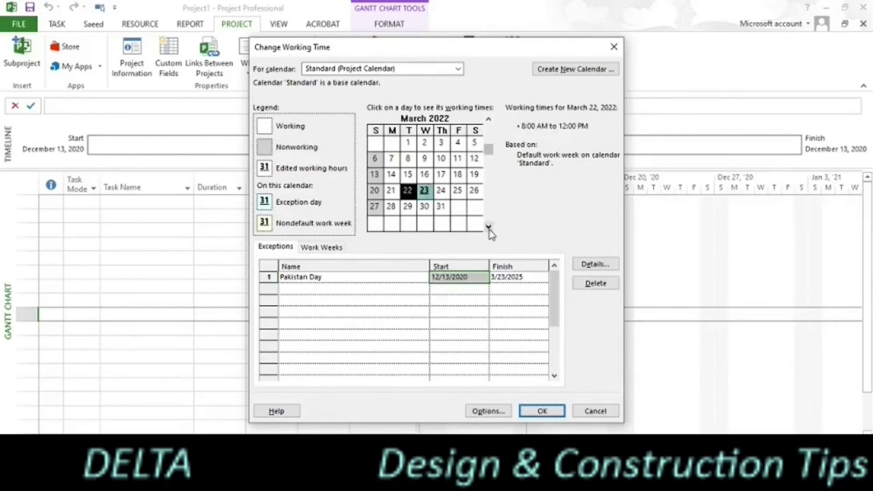
left_click(439, 208)
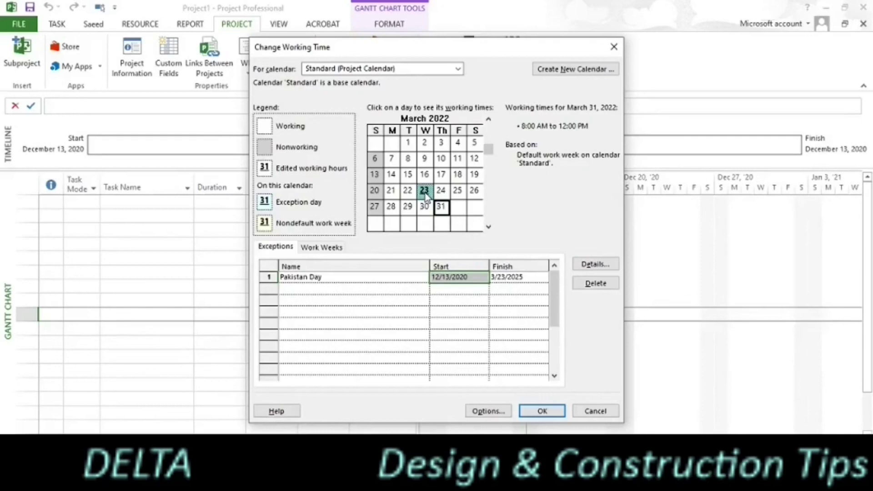
left_click(425, 193)
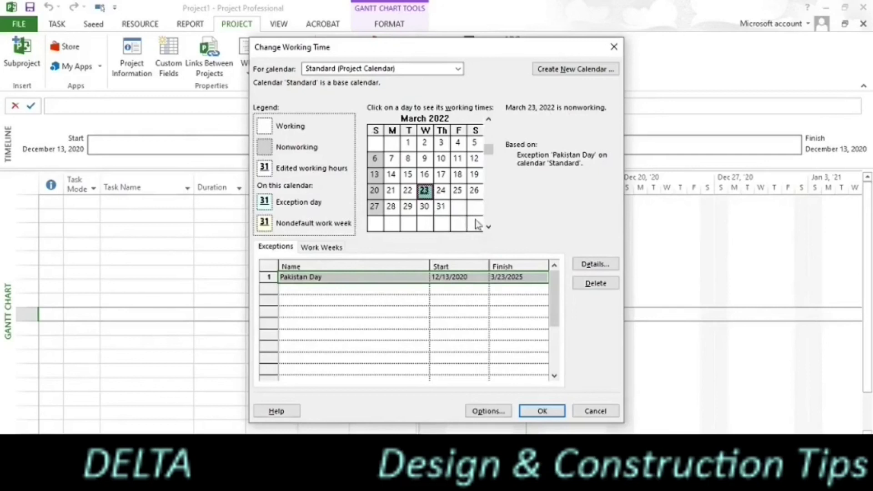
Advance the calendar preview to March 2023 and check the working time on March 23.
left_click(488, 226)
left_click_drag(488, 227, 488, 226)
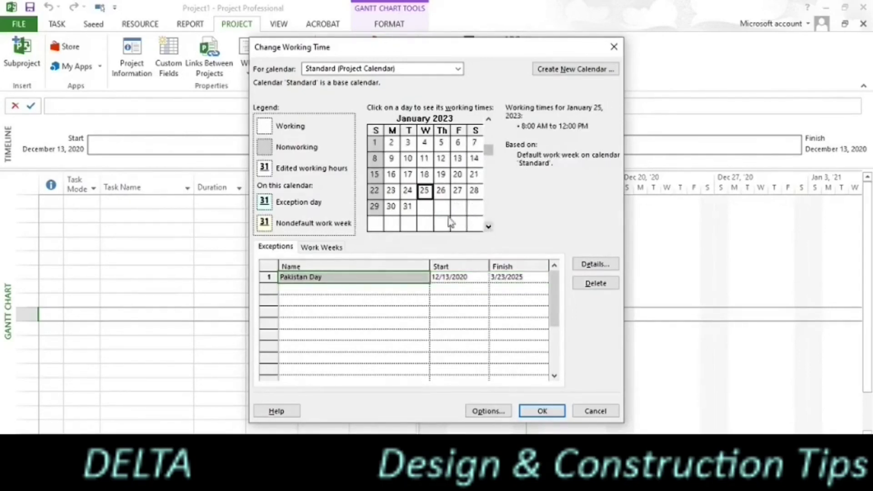
left_click(391, 191)
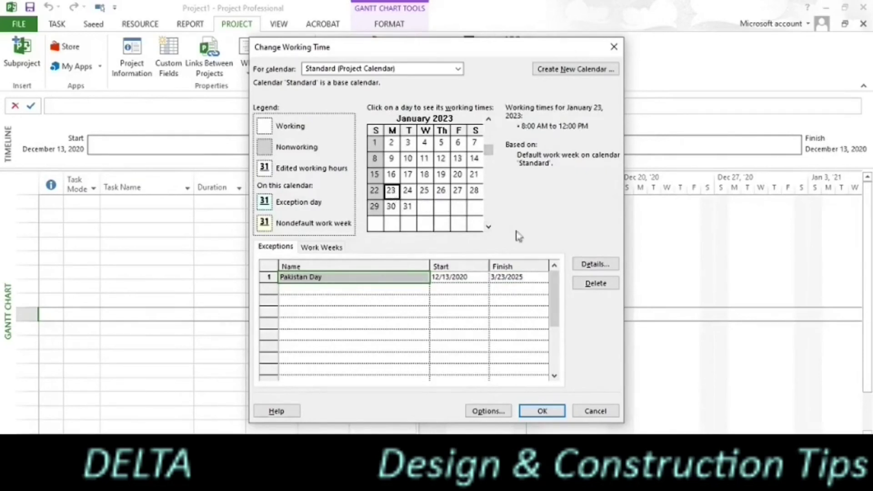
left_click(489, 228)
left_click(489, 227)
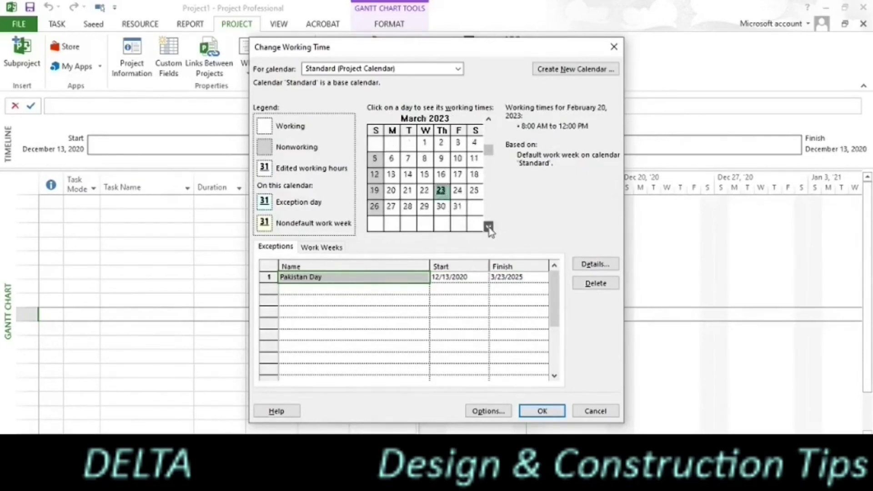
left_click(440, 192)
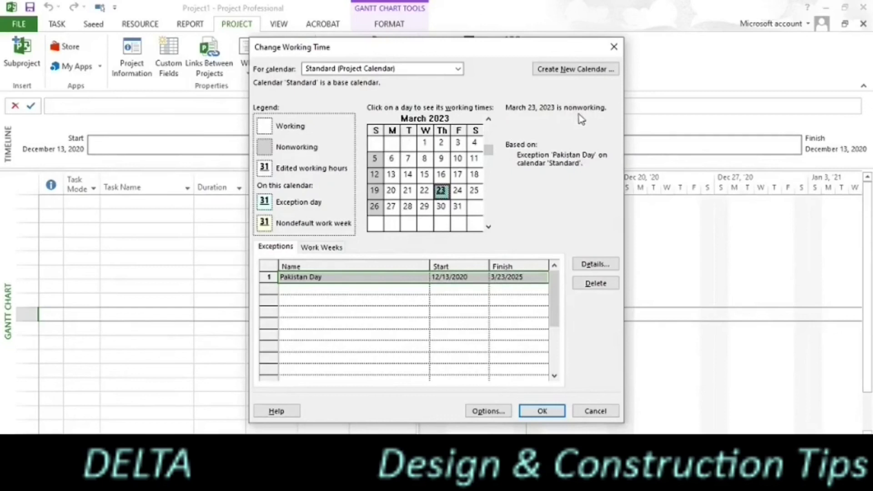
Advance the calendar preview to March 2024 and check the working time on March 23.
left_click(489, 227)
left_click(489, 227)
left_click(489, 227)
left_click(489, 227)
left_click(489, 227)
left_click(489, 227)
left_click(489, 227)
left_click(488, 227)
left_click(488, 227)
left_click(489, 227)
left_click(488, 227)
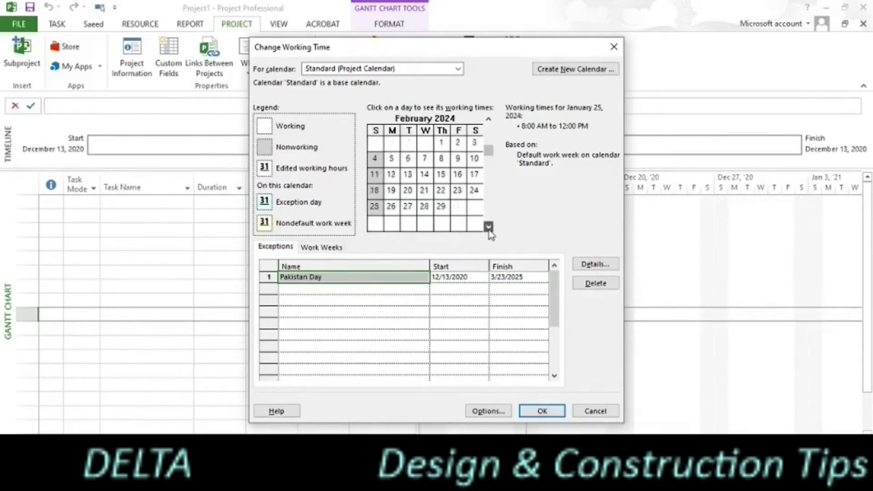
left_click(489, 227)
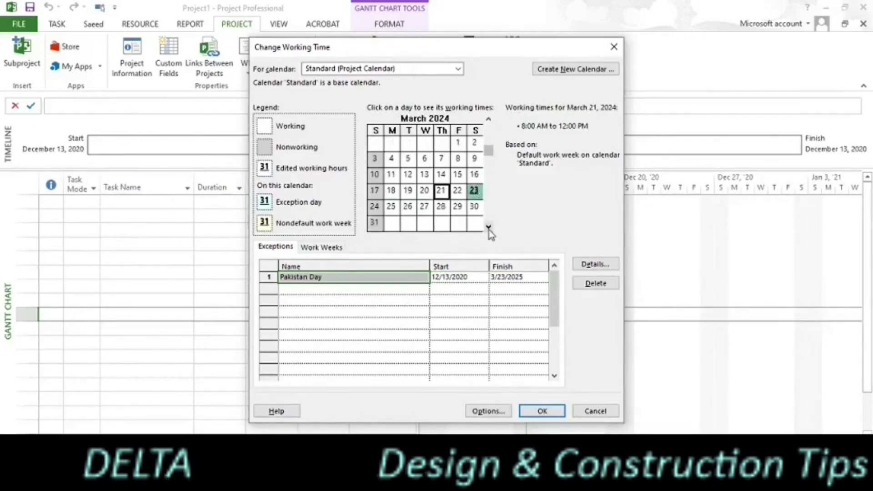
left_click(473, 192)
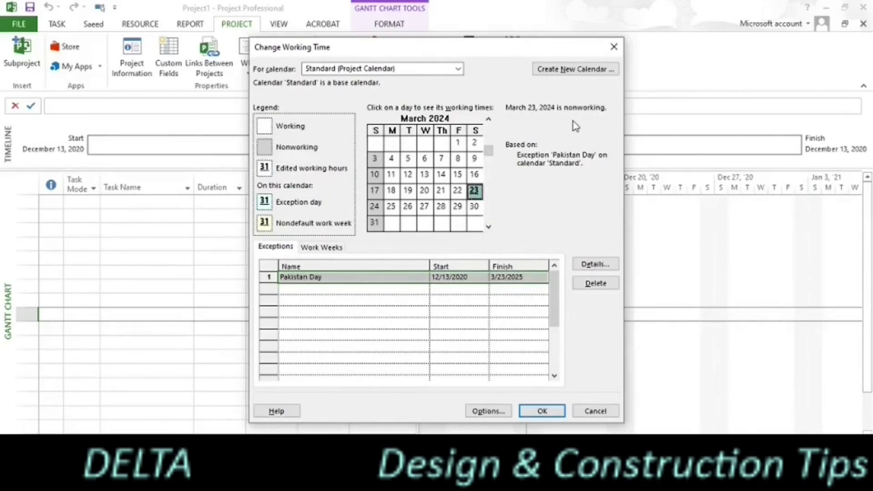
Add a second calendar exception named "Independene Day" below Pakistan Day.
left_click(333, 286)
type("Independene Day")
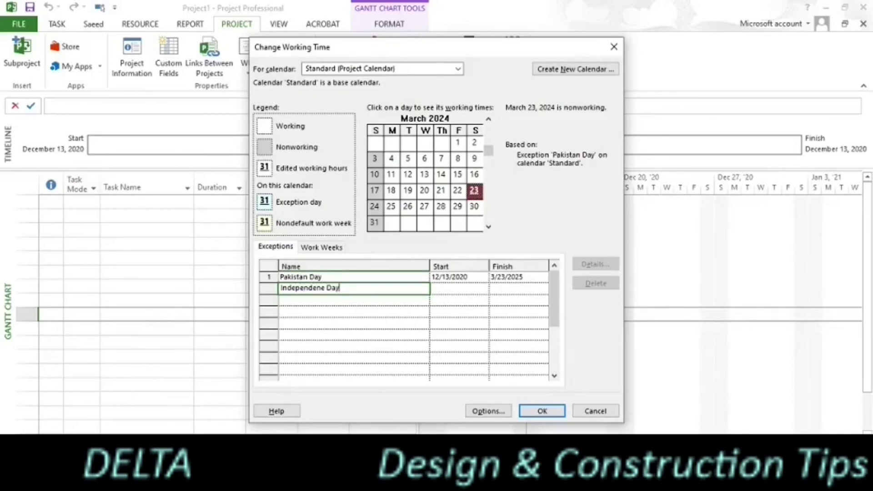
left_click(472, 287)
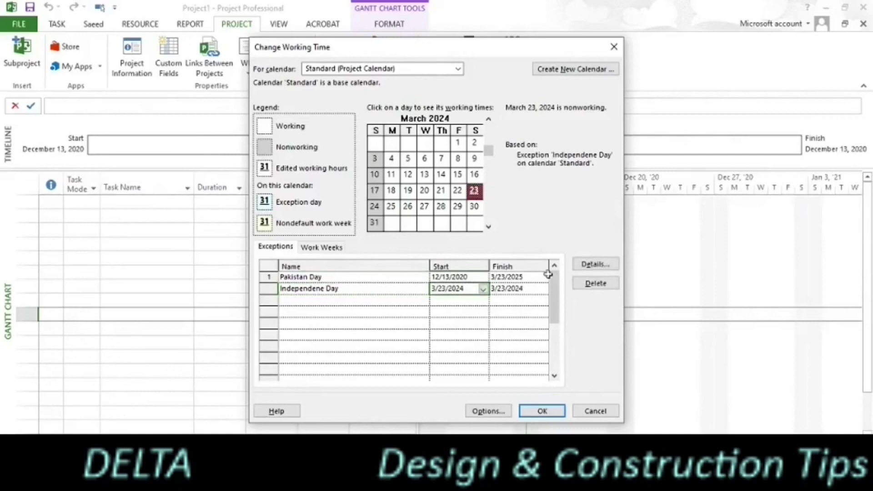
Make the Independene Day exception a nonworking day that recurs yearly on August 14.
left_click(591, 266)
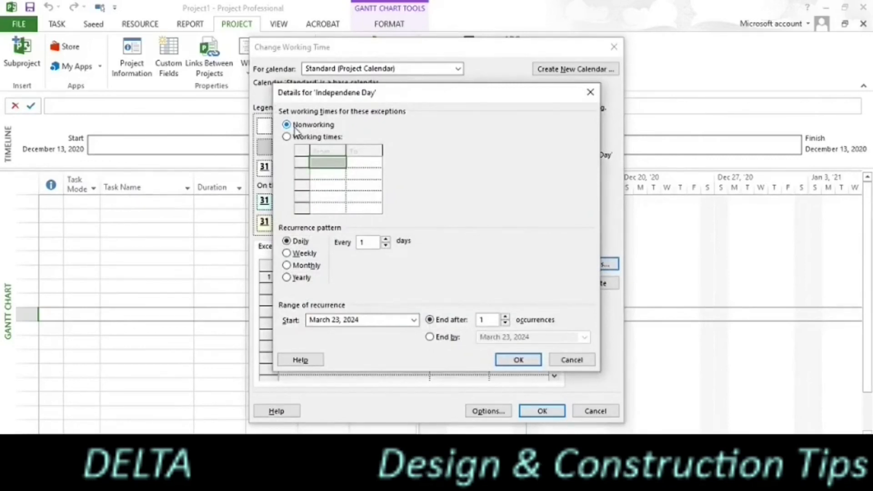
left_click(287, 278)
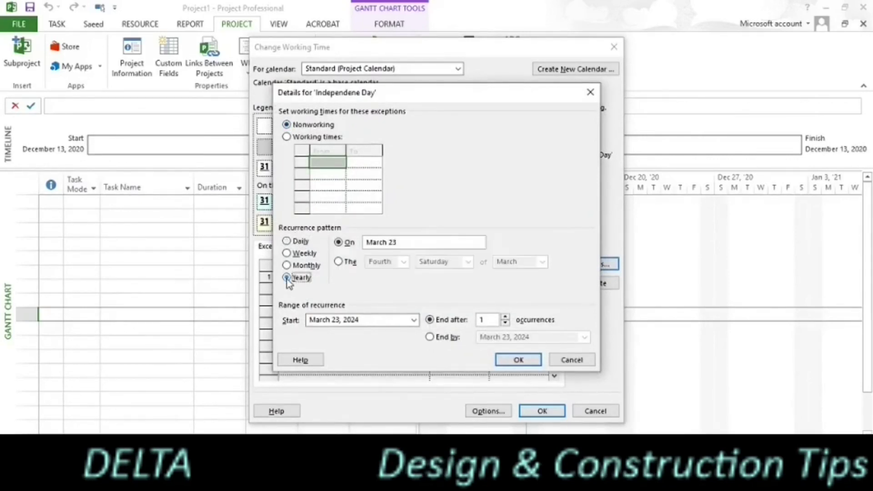
left_click(406, 242)
key("BackSpace")
key("BackSpace")
key("BackSpace")
key("BackSpace")
key("BackSpace")
key("BackSpace")
key("BackSpace")
key("BackSpace")
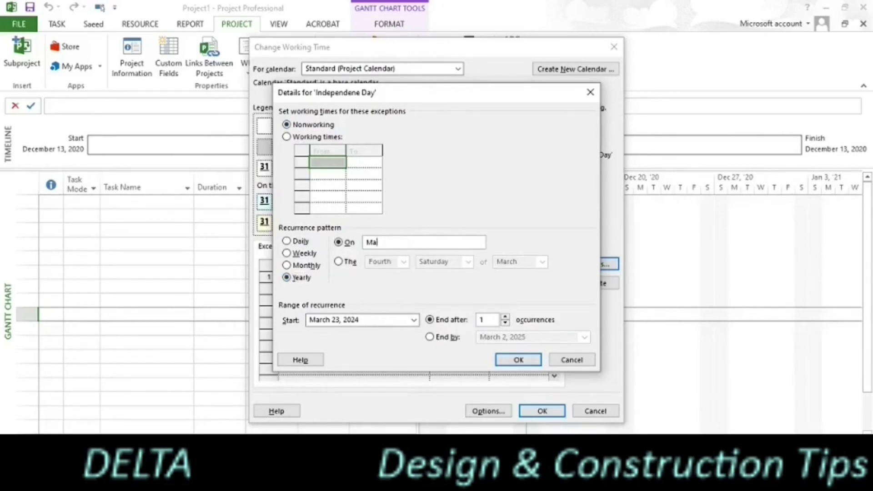
type("August 14")
left_click(287, 278)
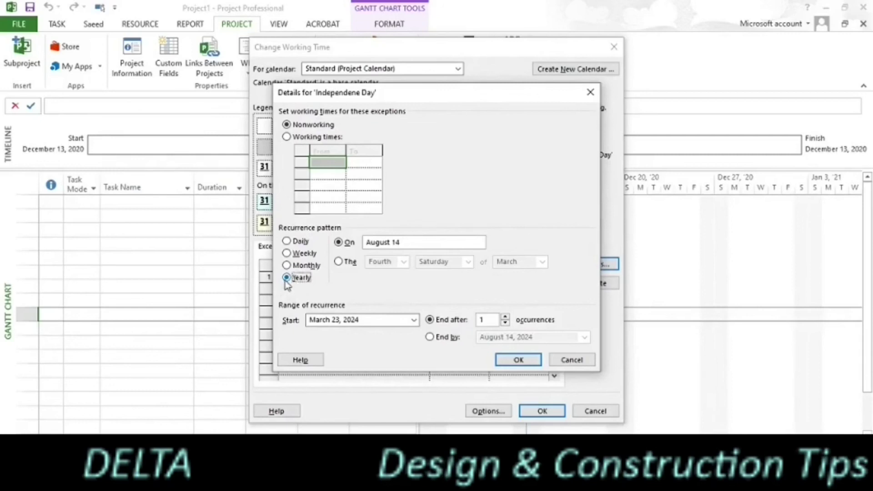
Set the Independene Day recurrence to 5 occurrences starting March 23, 2021, ending by August 14, 2025, and confirm.
left_click(506, 317)
triple_click(377, 321)
key("BackSpace")
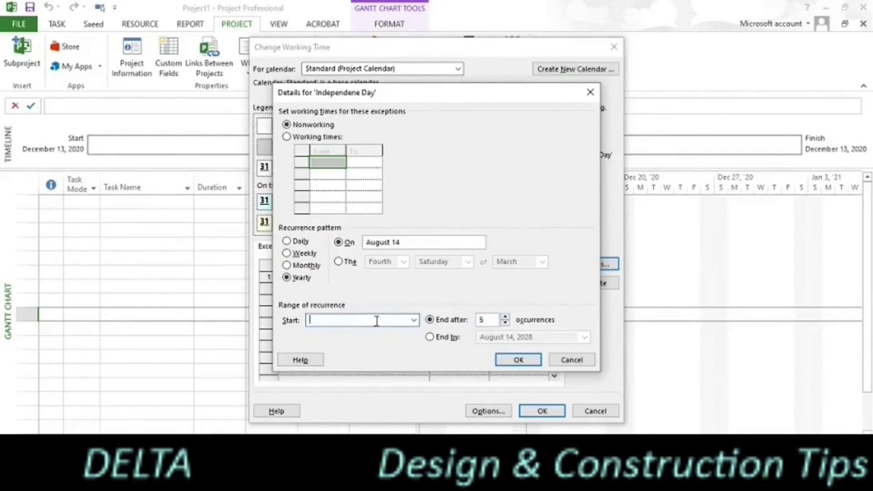
type("March 23, 2020")
key("BackSpace")
type("1")
left_click(446, 338)
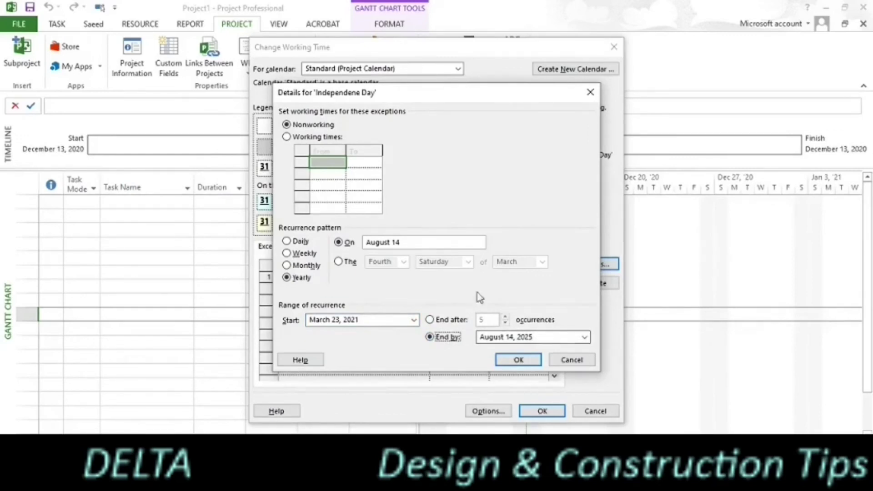
left_click(511, 362)
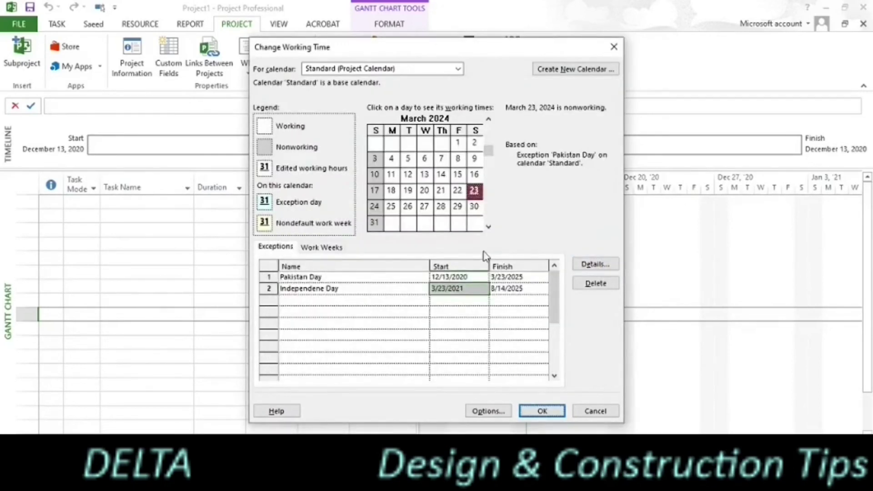
Move the calendar preview back to August 2023 and check the working time on August 14.
left_click(489, 119)
left_click(488, 119)
left_click(488, 119)
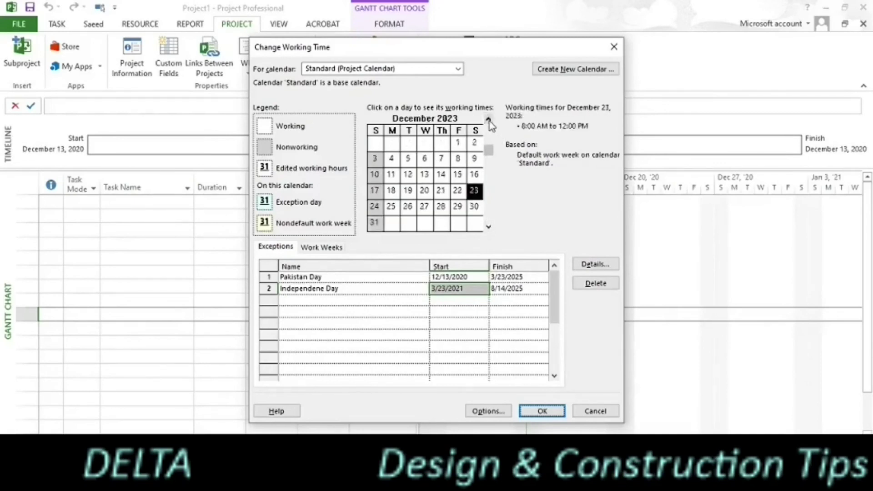
left_click(488, 119)
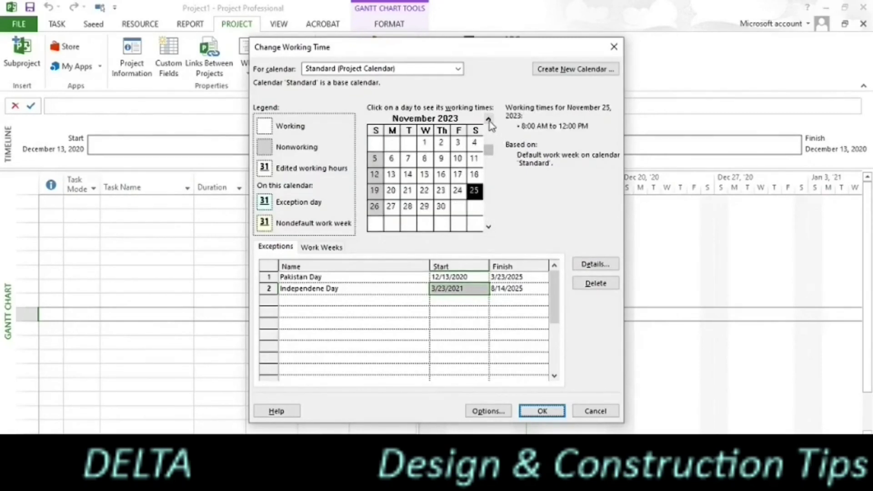
left_click(488, 119)
left_click(488, 119)
left_click(489, 119)
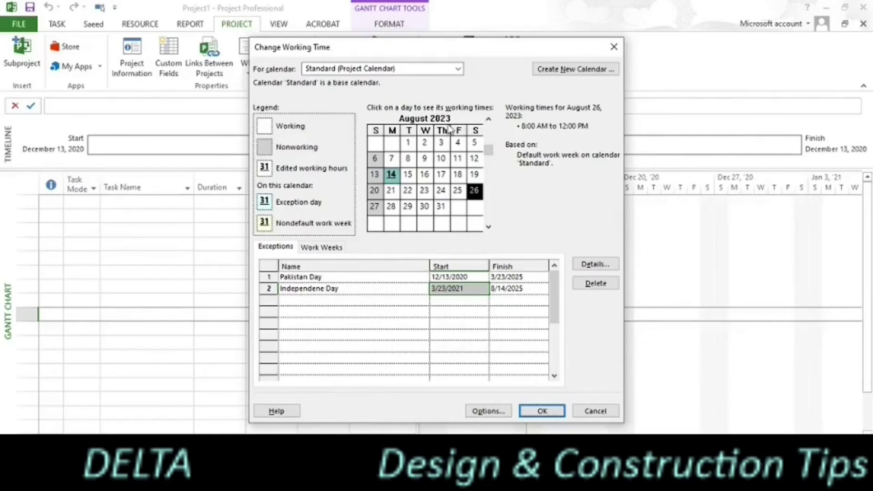
left_click(391, 176)
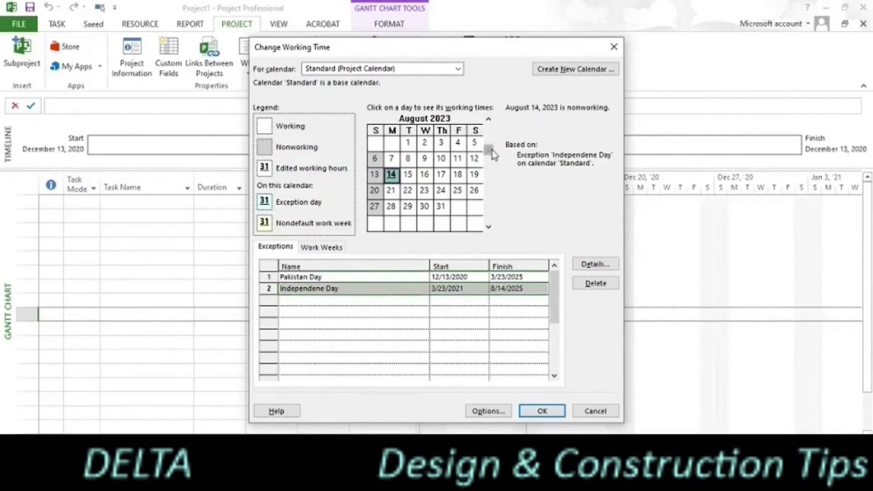
Move the calendar preview back to August 2022 and check the working time on August 14.
left_click(489, 119)
left_click(488, 119)
left_click(489, 119)
left_click(488, 119)
left_click(488, 119)
left_click(488, 120)
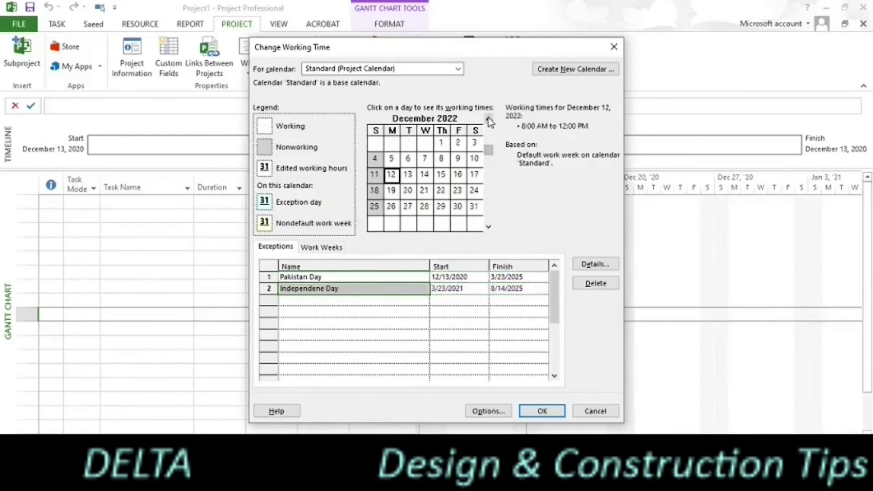
left_click(489, 119)
left_click(488, 120)
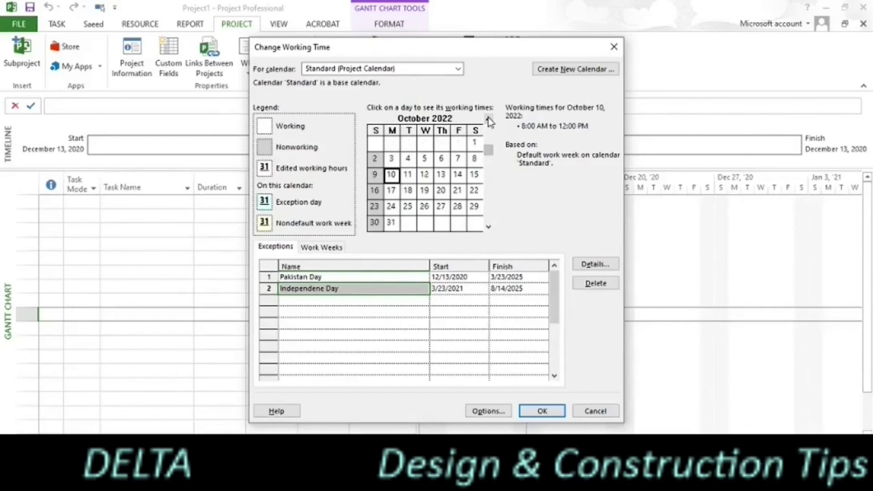
left_click(489, 120)
left_click(488, 119)
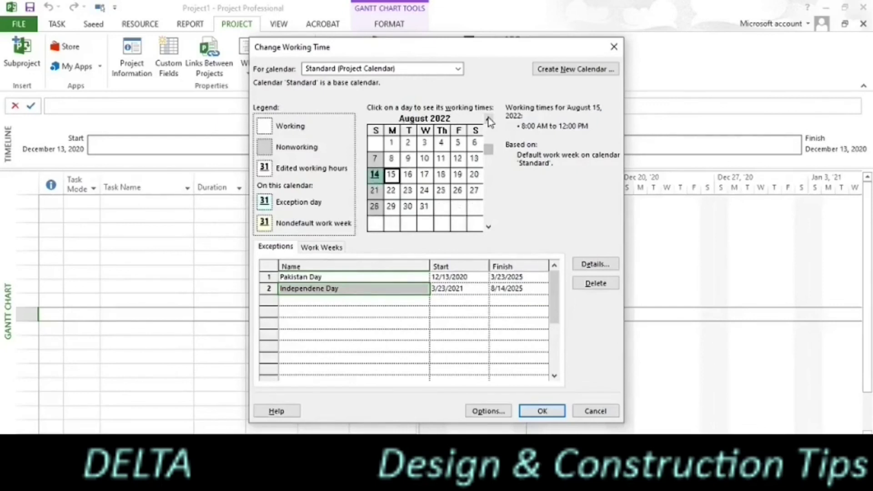
left_click(375, 177)
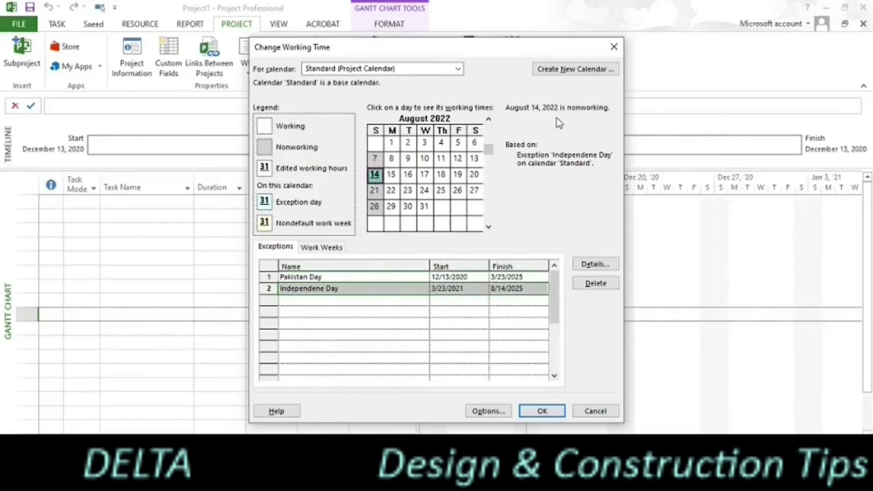
Move the calendar preview back to August 2021 and check the working time on August 14.
left_click(488, 120)
left_click(489, 120)
left_click(489, 120)
left_click(489, 119)
left_click(489, 120)
left_click(488, 119)
left_click(488, 120)
left_click(489, 119)
left_click(488, 119)
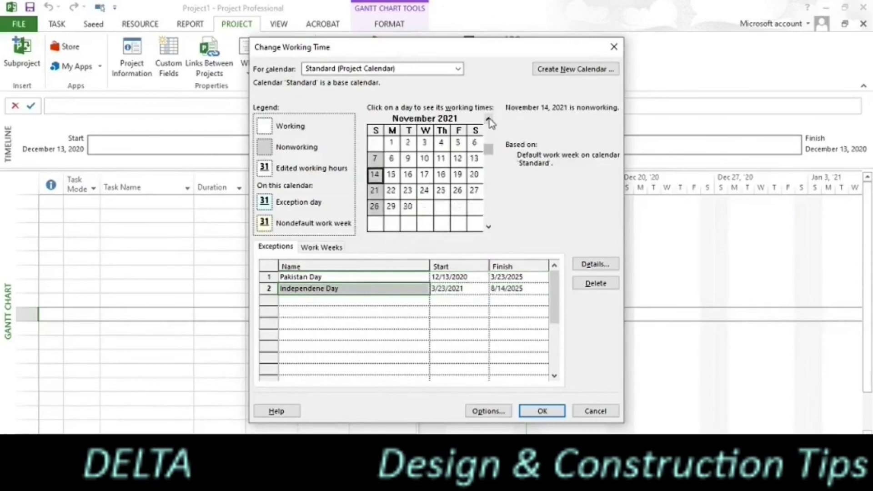
left_click(489, 120)
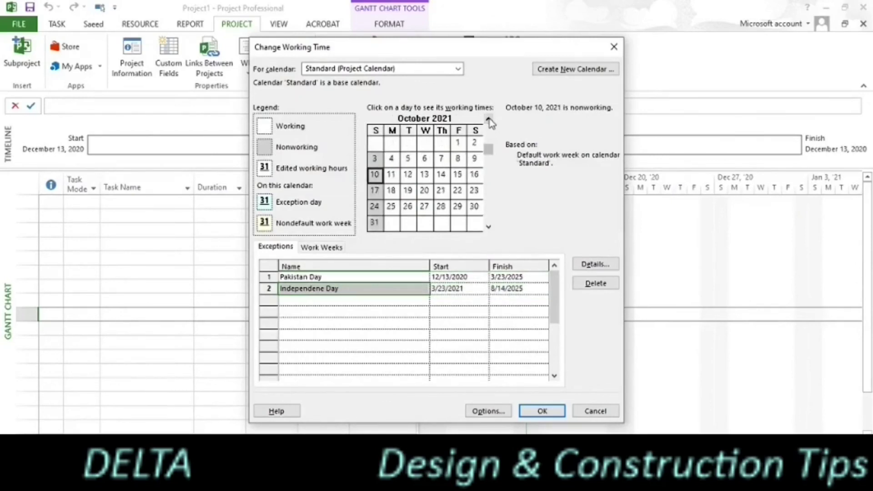
left_click(489, 119)
left_click(489, 120)
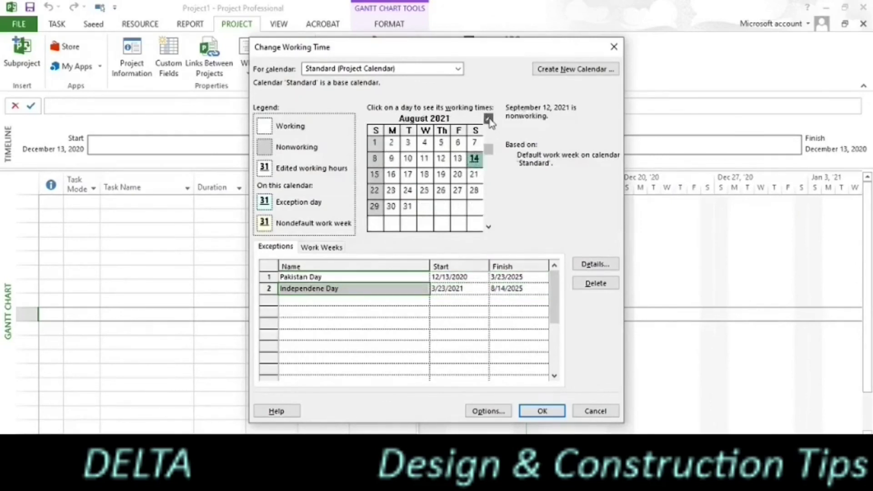
left_click(475, 159)
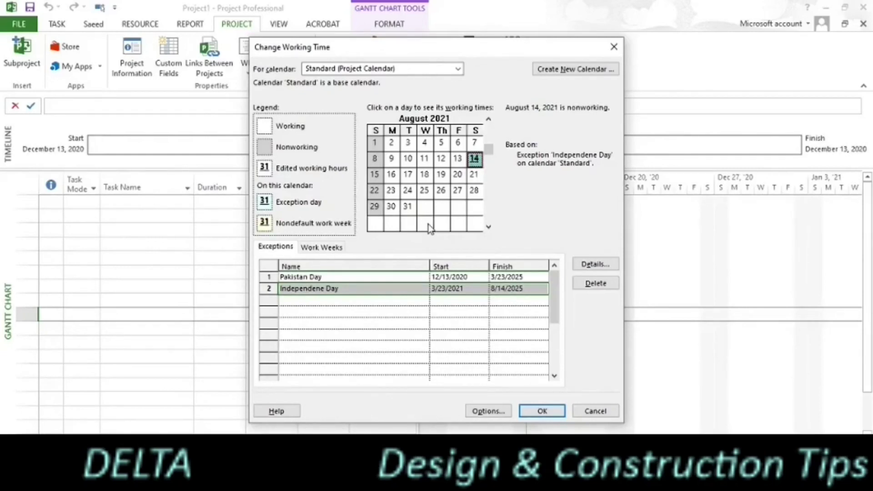
Review the Independene Day exception's recurrence details and accept the Standard calendar's working time changes.
left_click(580, 264)
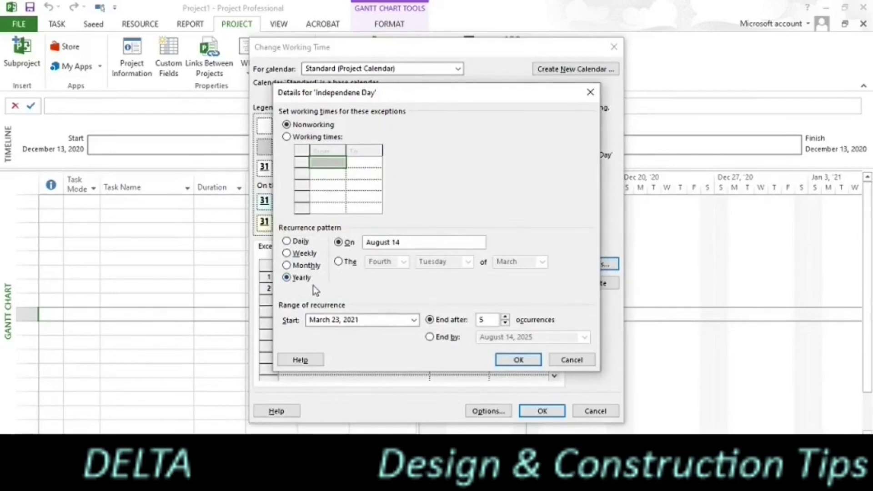
left_click(520, 359)
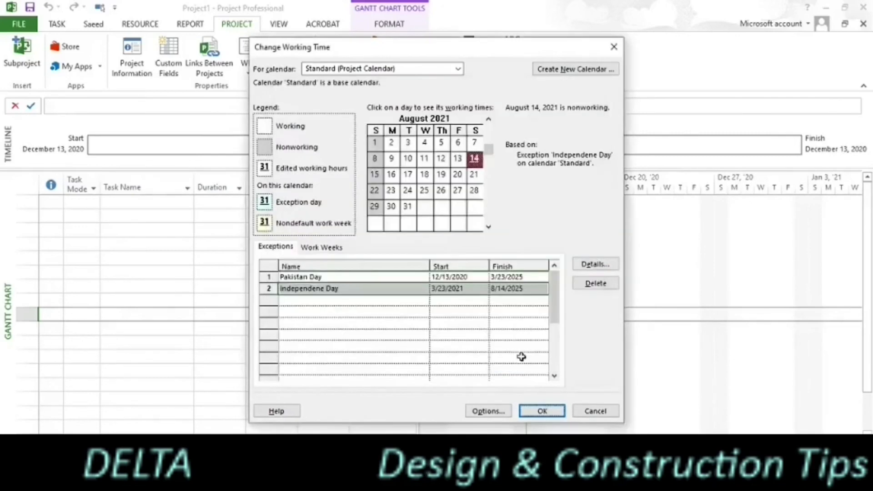
left_click(548, 411)
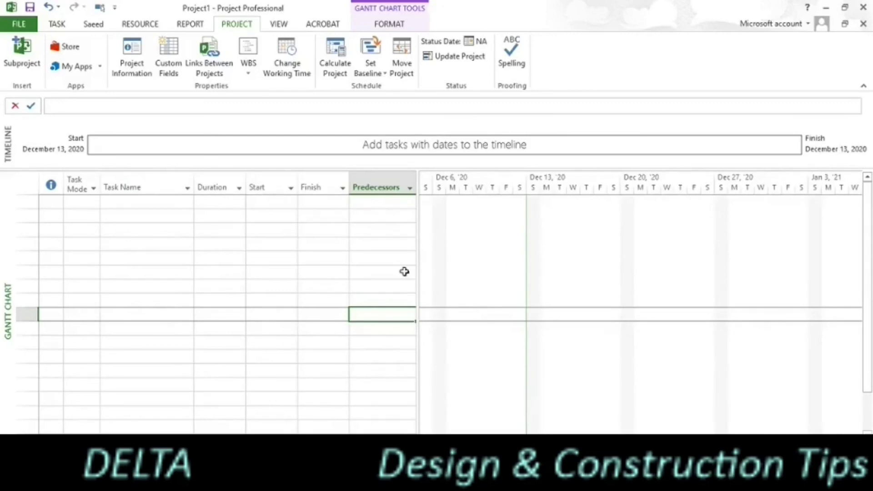
key("ctrl+Home")
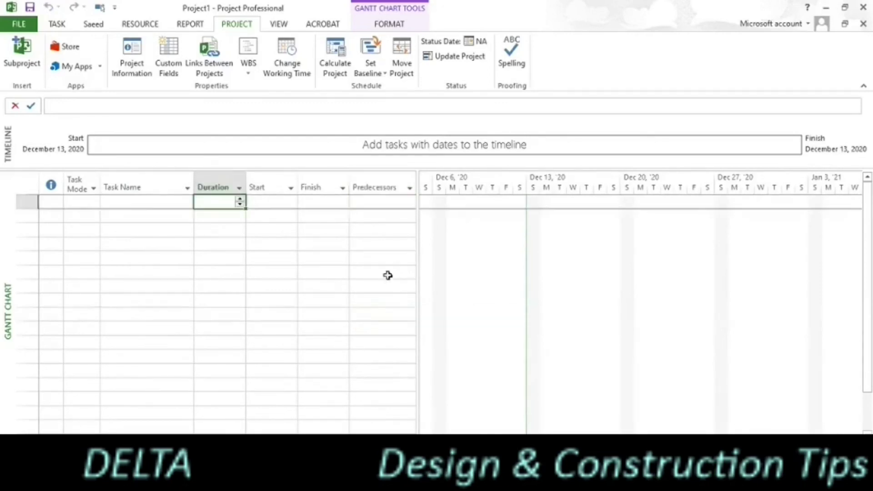